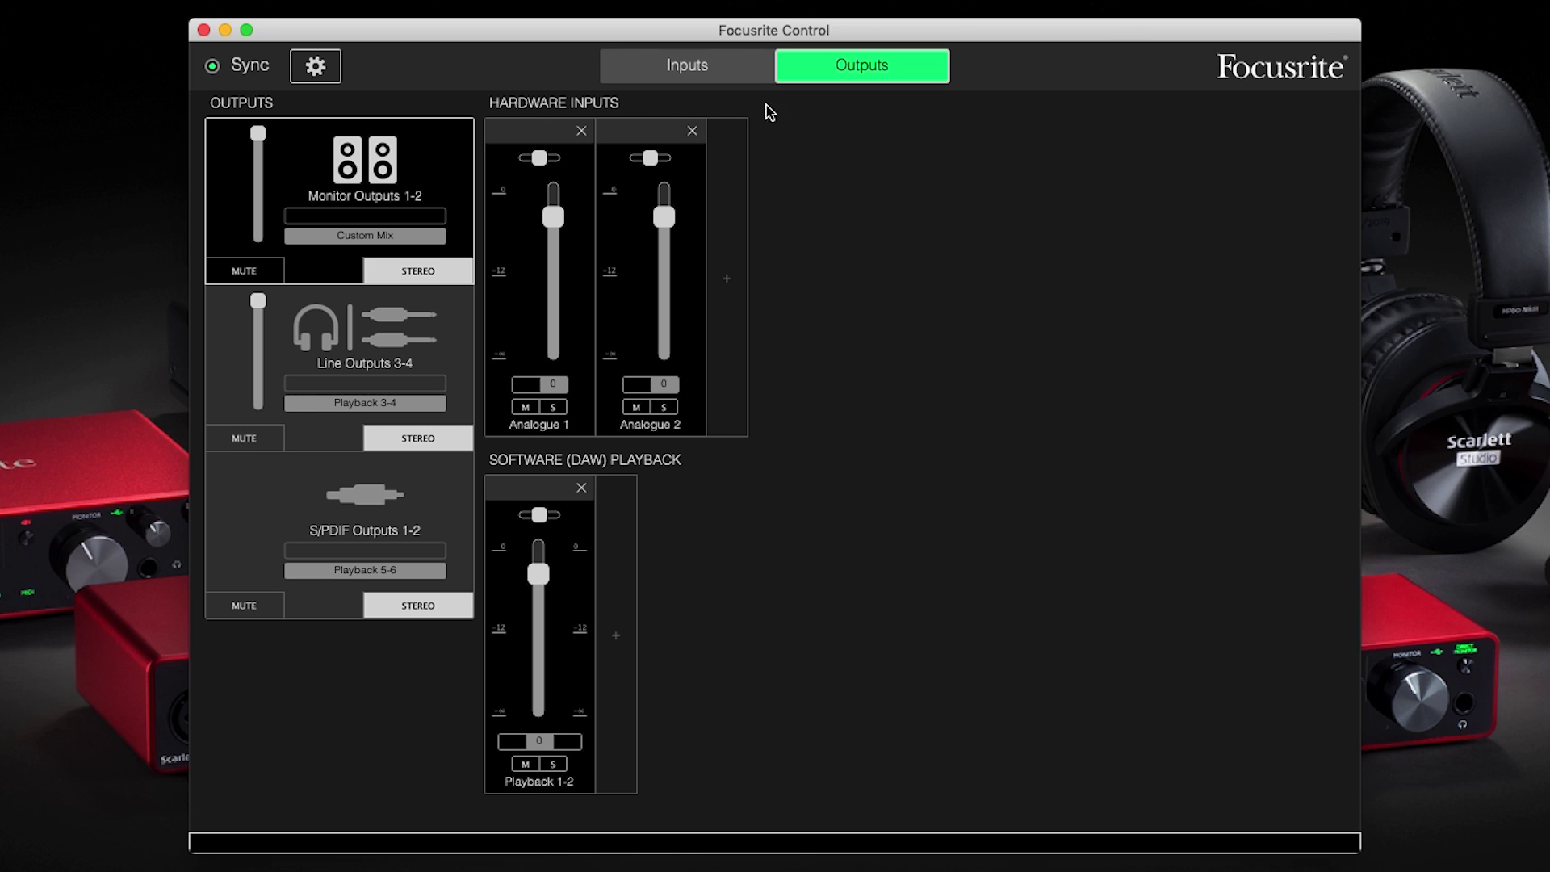
Switch Analogue 2 to INST level in Focusrite Control's Inputs settings
left_click(710, 72)
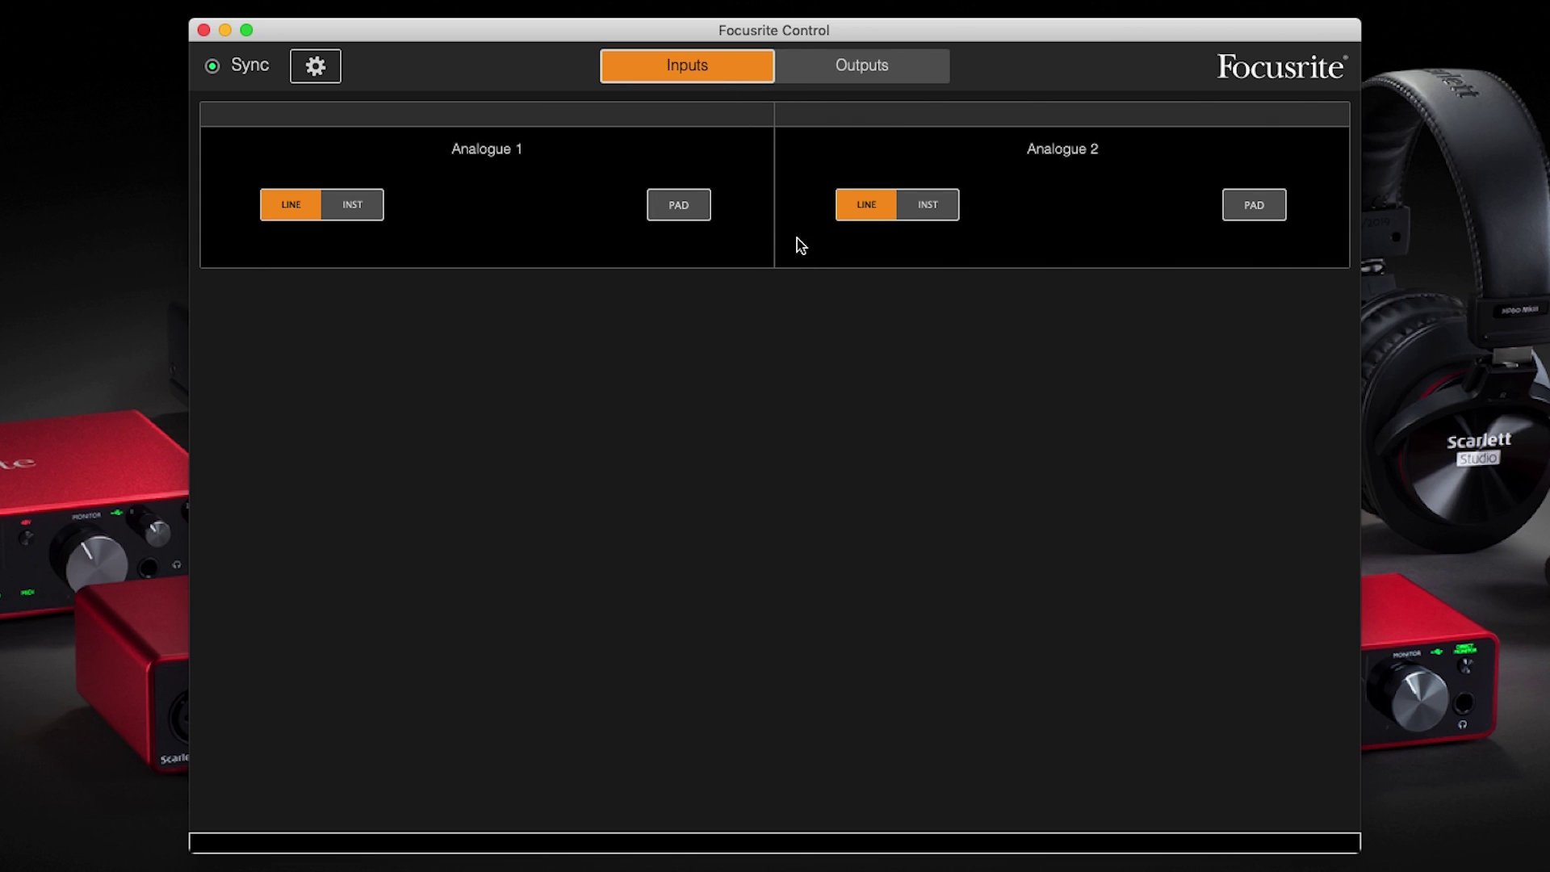
left_click(929, 204)
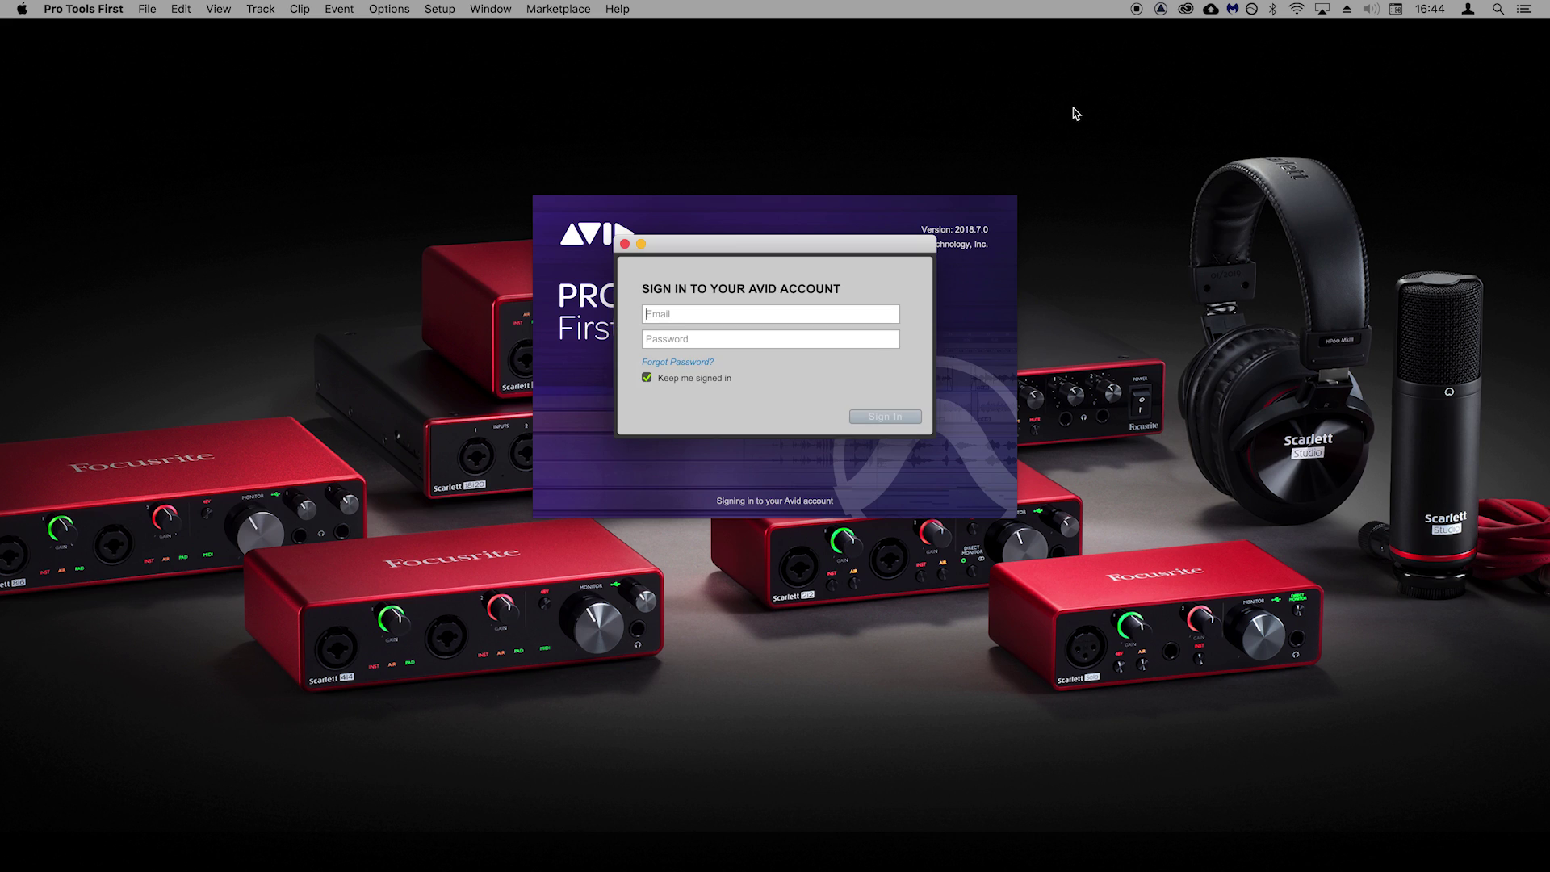
Sign in to the Avid account with the account e-mail and password
type("[unreadable: blurred email address]")
key("BackSpace")
key("BackSpace")
key("BackSpace")
key("BackSpace")
key("BackSpace")
type("[unreadable: blurred characters][unreadable: blurred characters]")
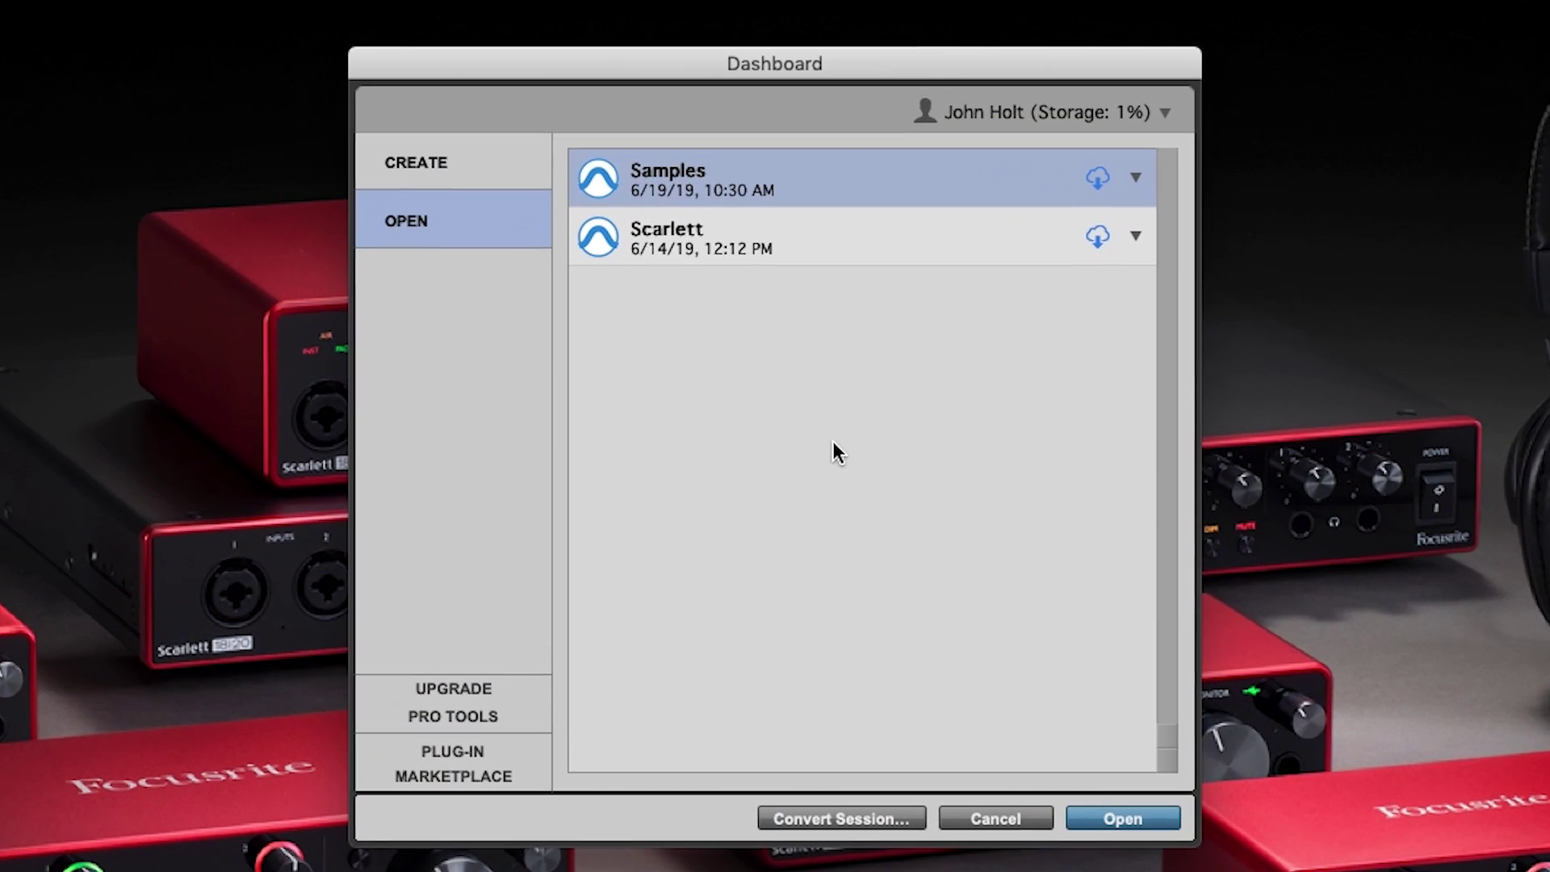
Set up a new session named Recording with Create From Template unticked
left_click(466, 165)
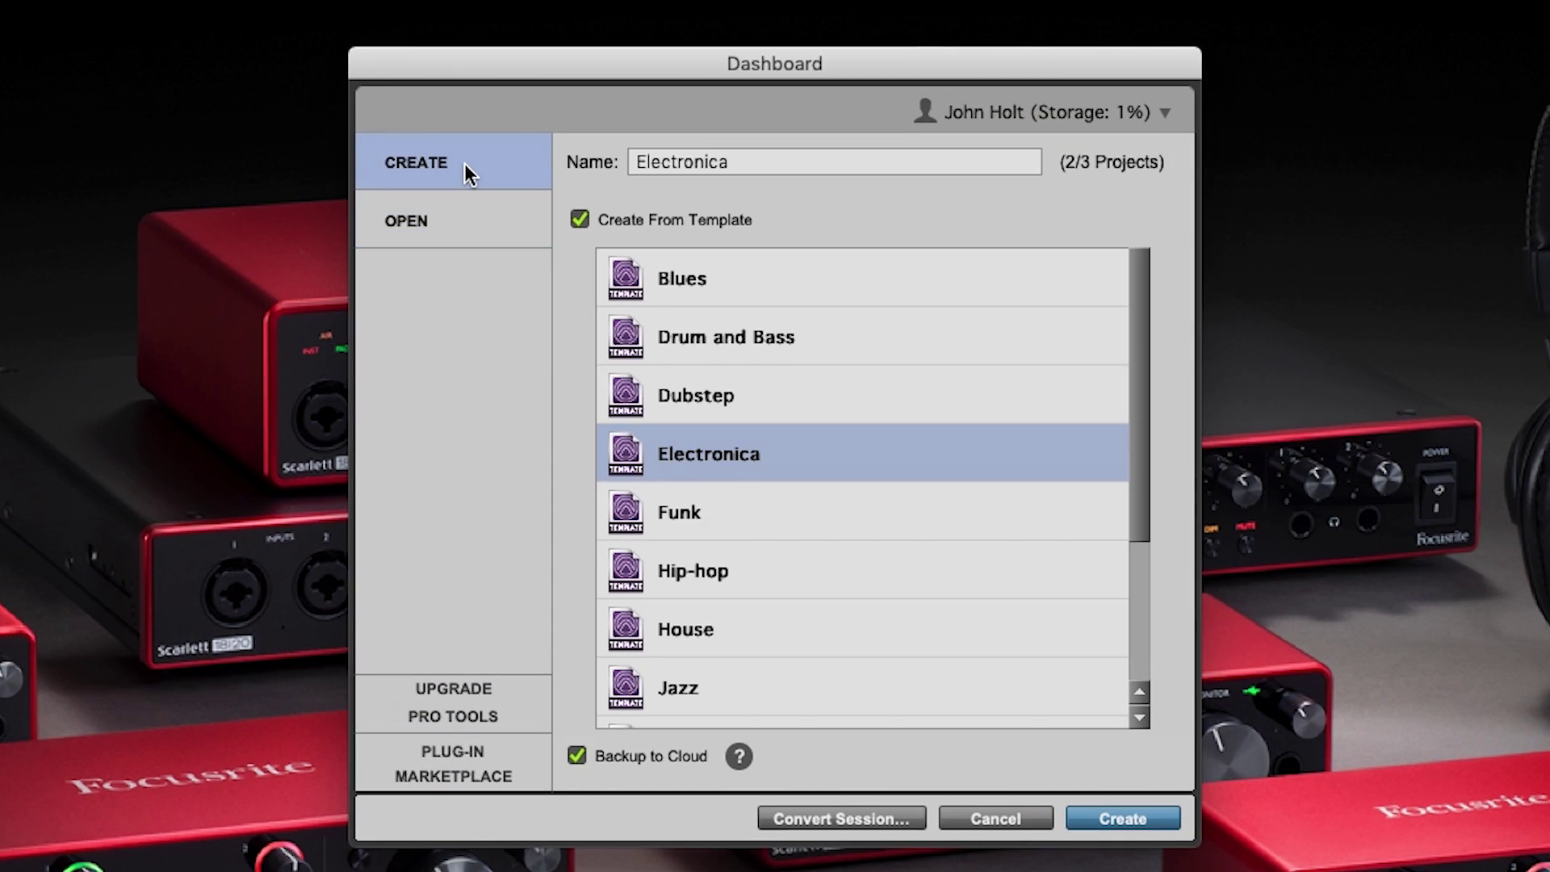
left_click(580, 220)
type("Recording")
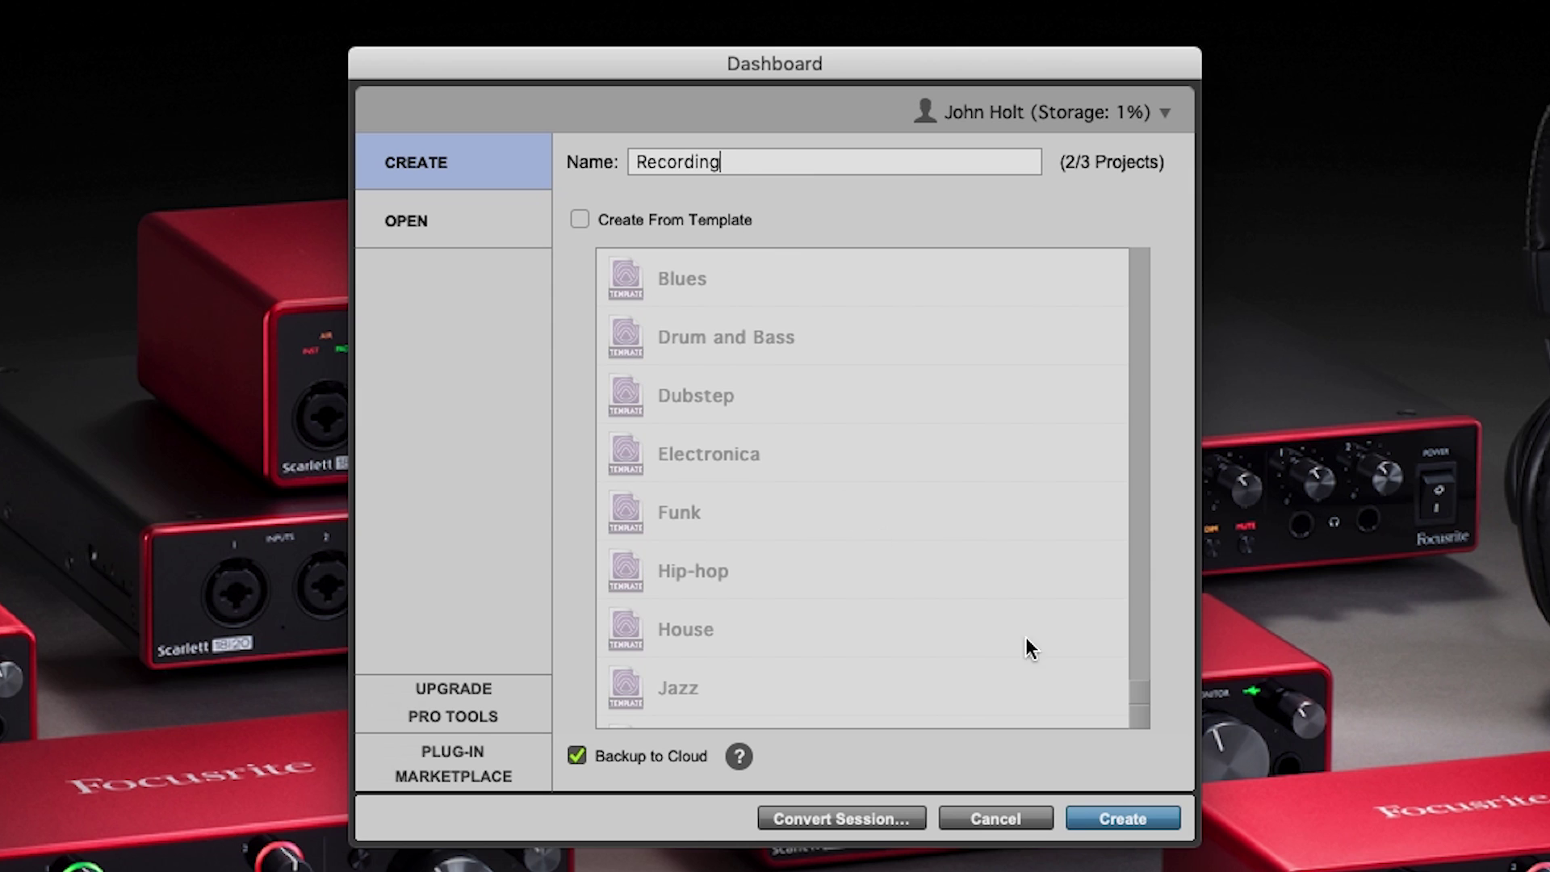
Create the Recording session, maximise its Edit window, and keep Scarlett 2i2 USB as playback engine
left_click(1148, 820)
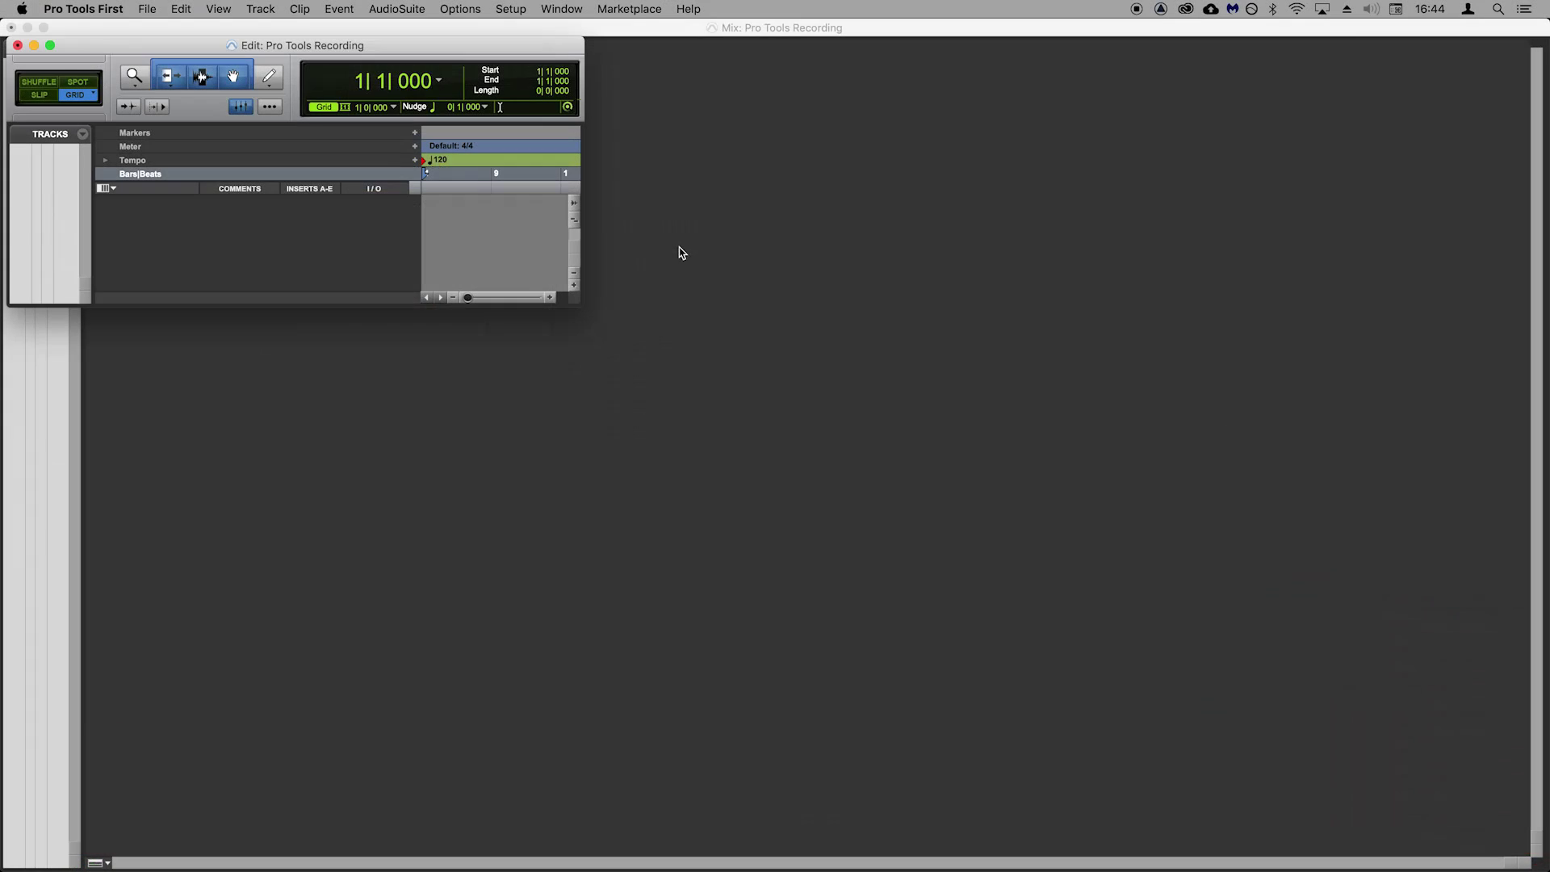
double_click(181, 50)
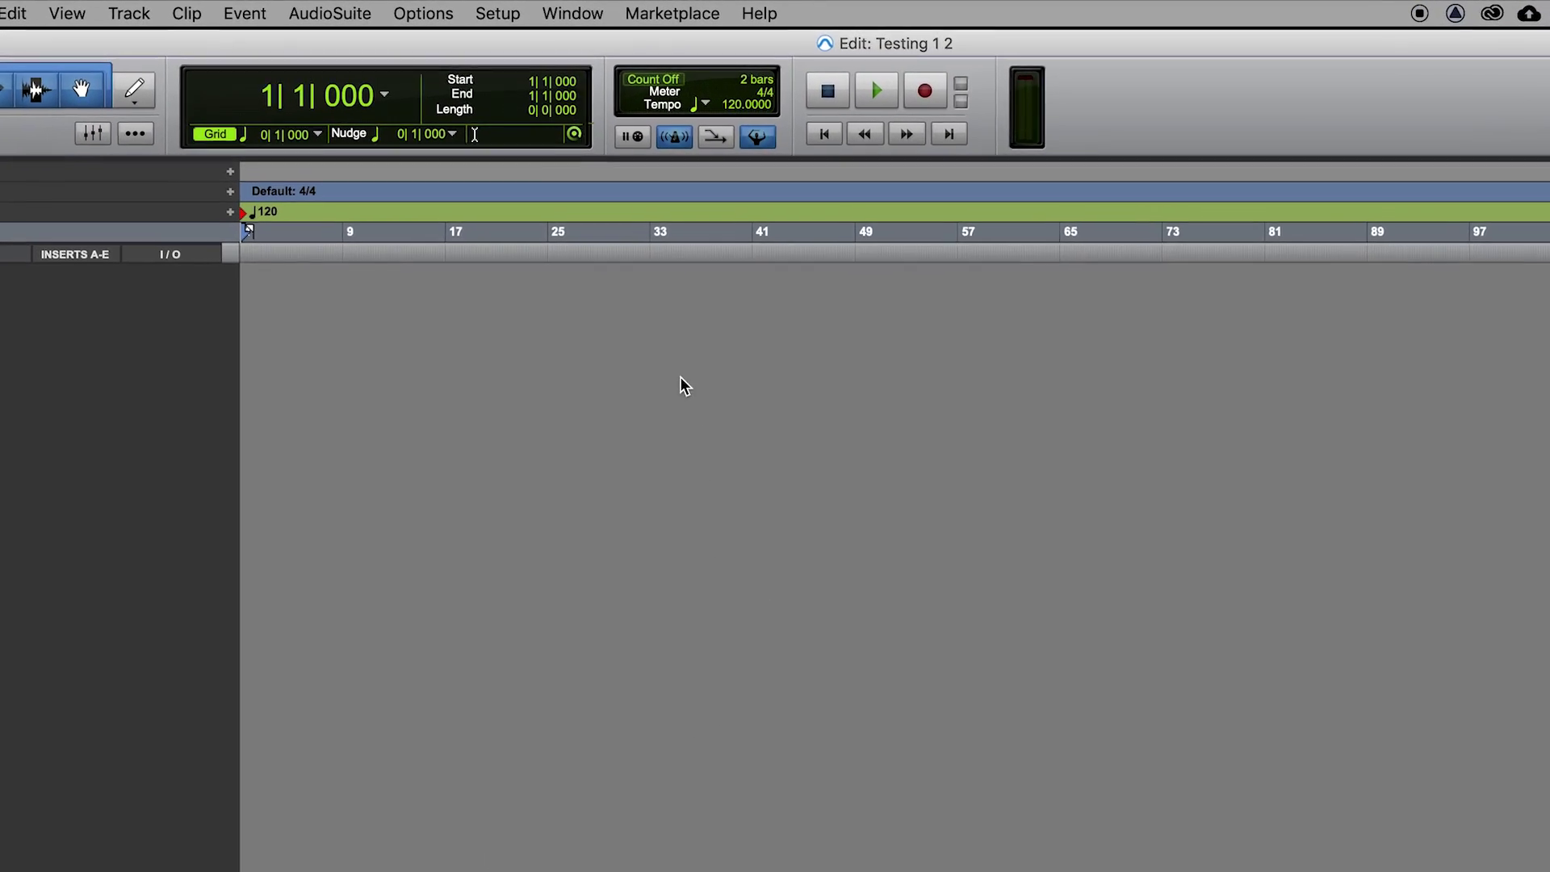
left_click(502, 18)
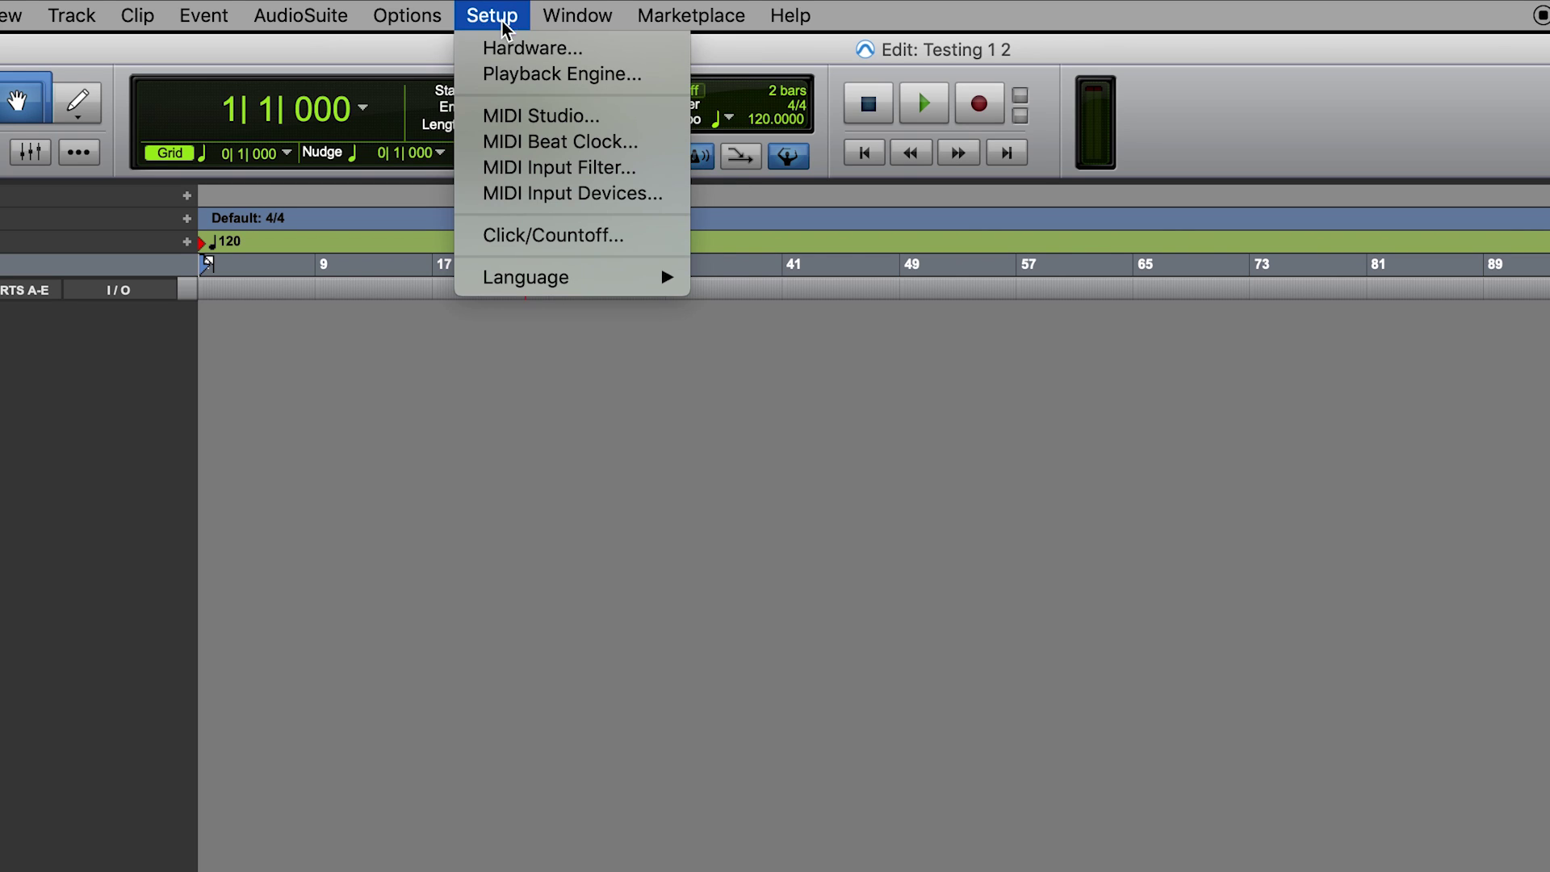
left_click(597, 76)
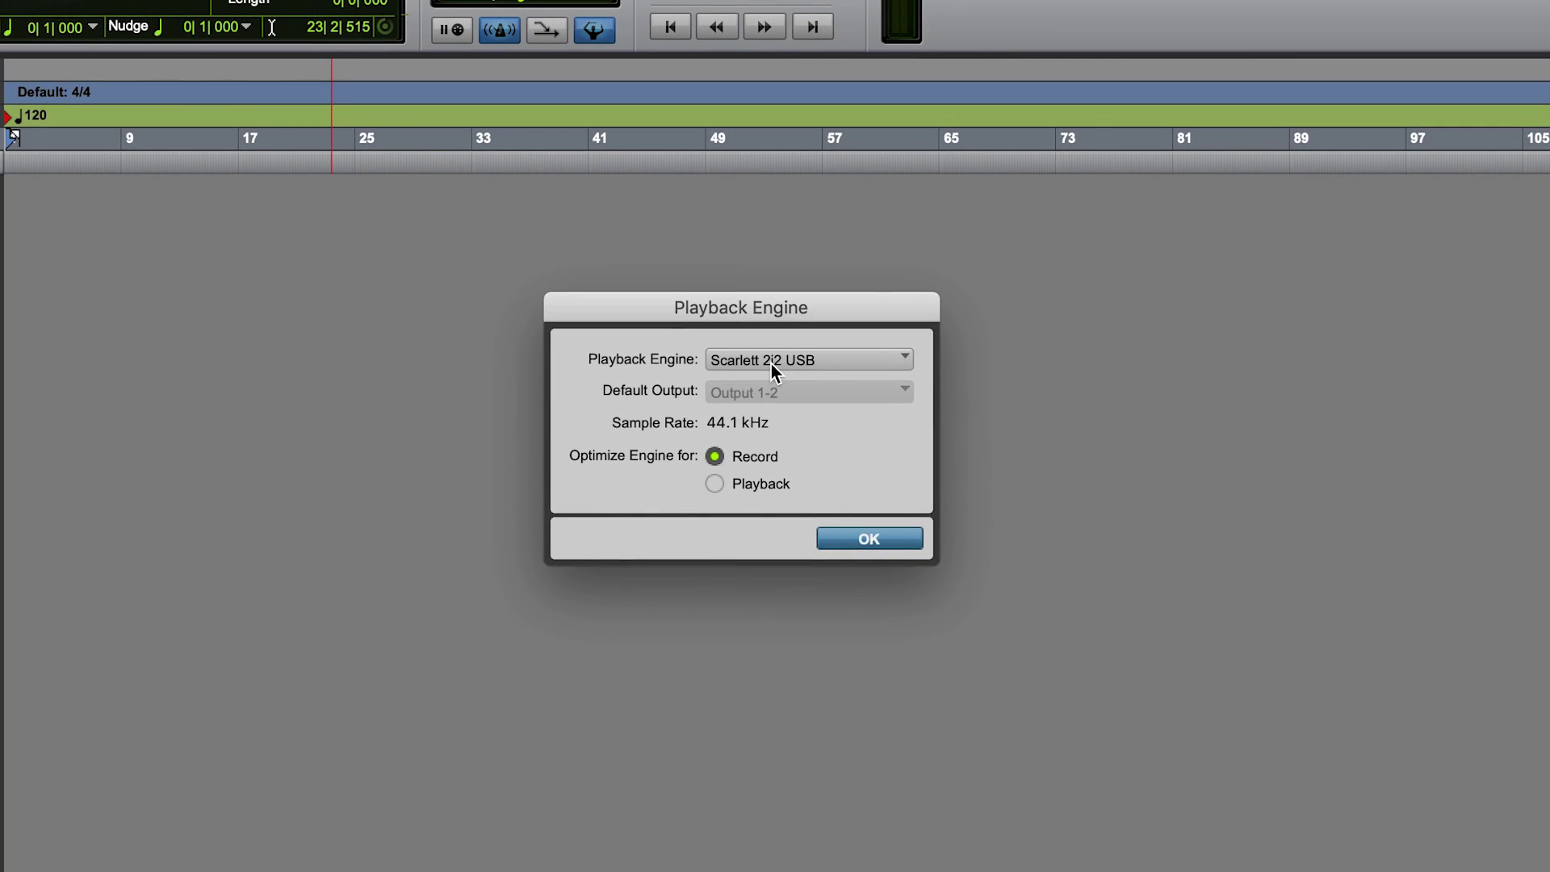
left_click(862, 371)
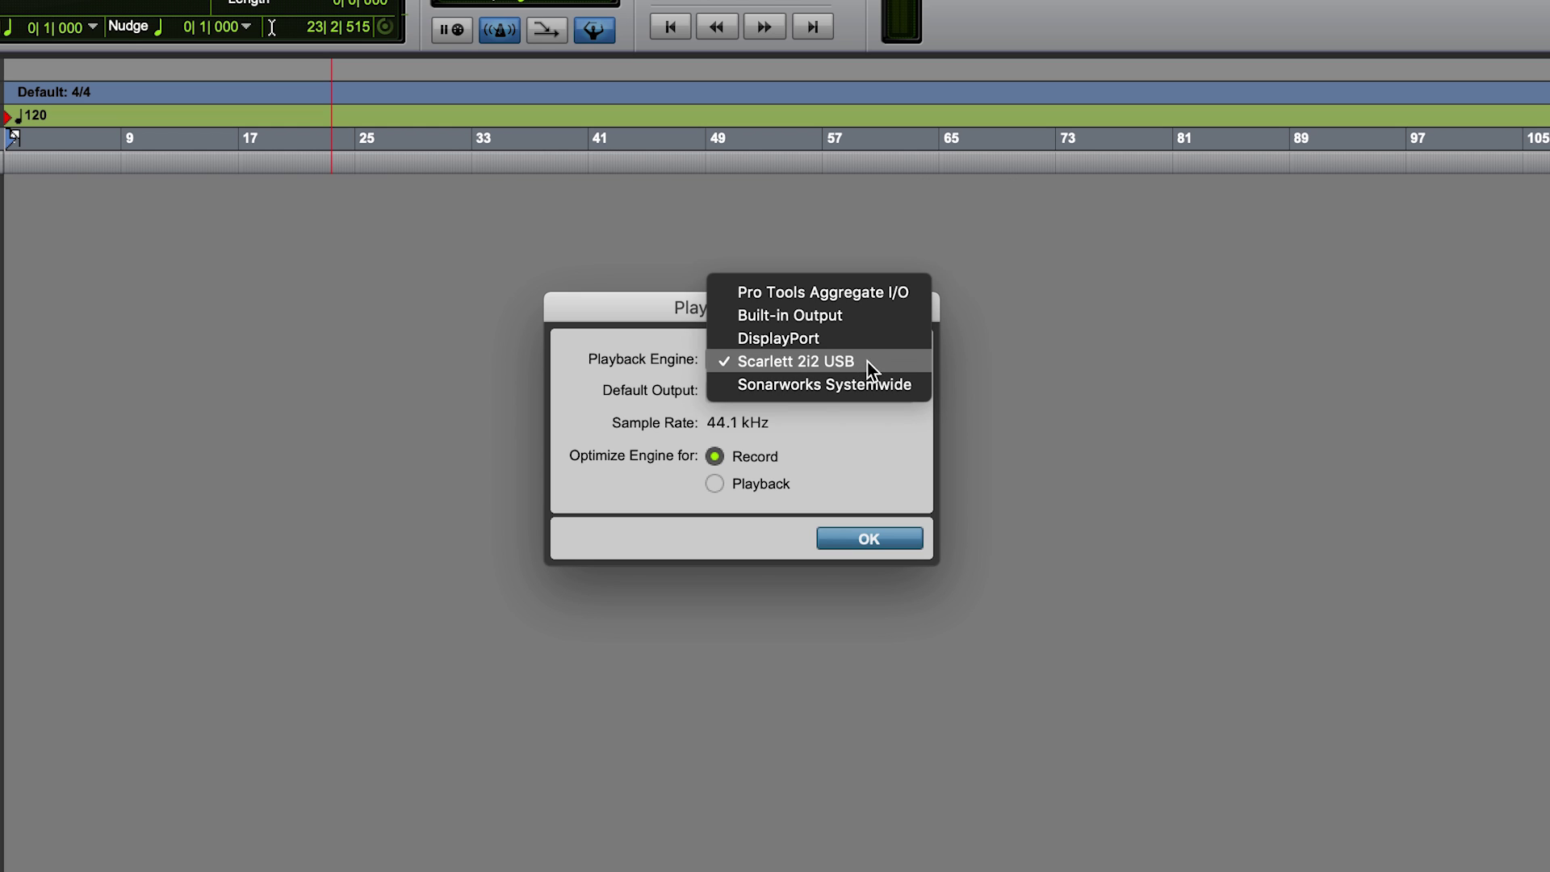
left_click(680, 364)
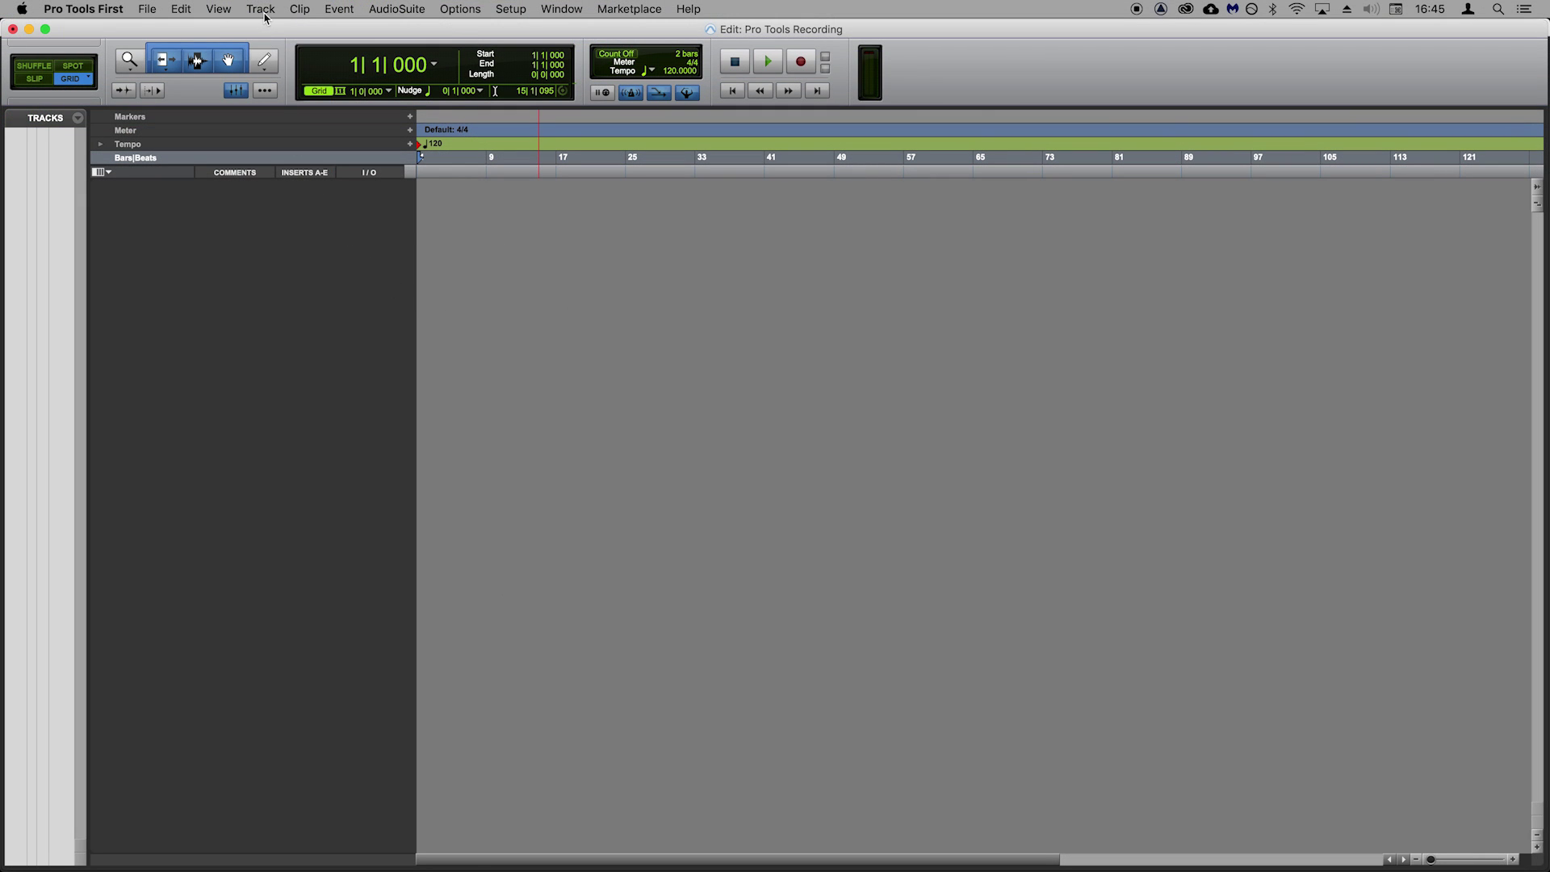
Create 2 new mono audio tracks in Ticks via Track > New
left_click(265, 8)
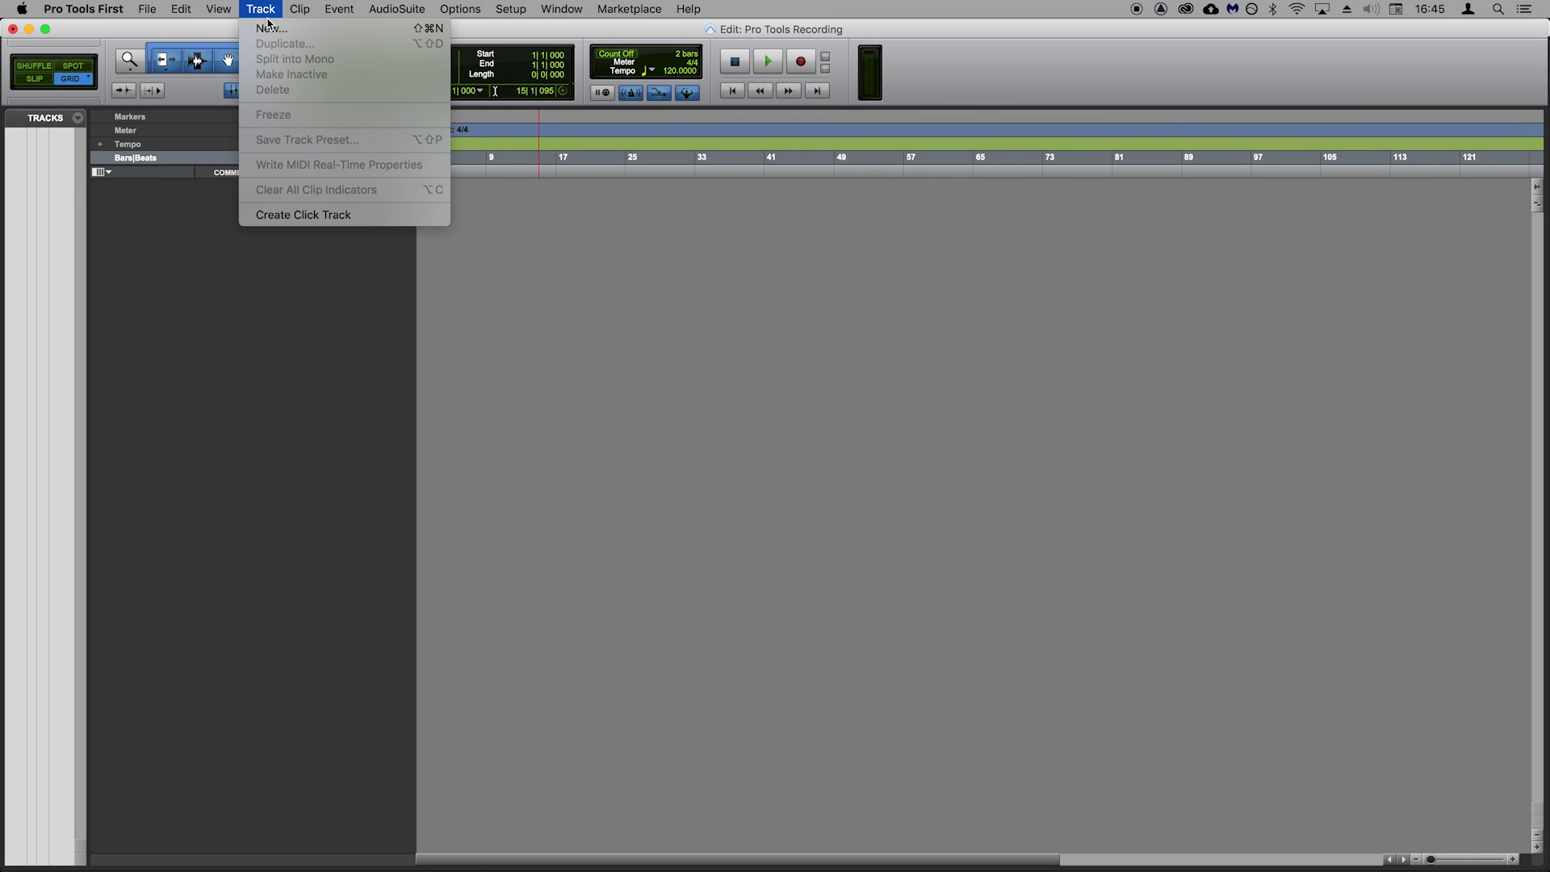
left_click(299, 31)
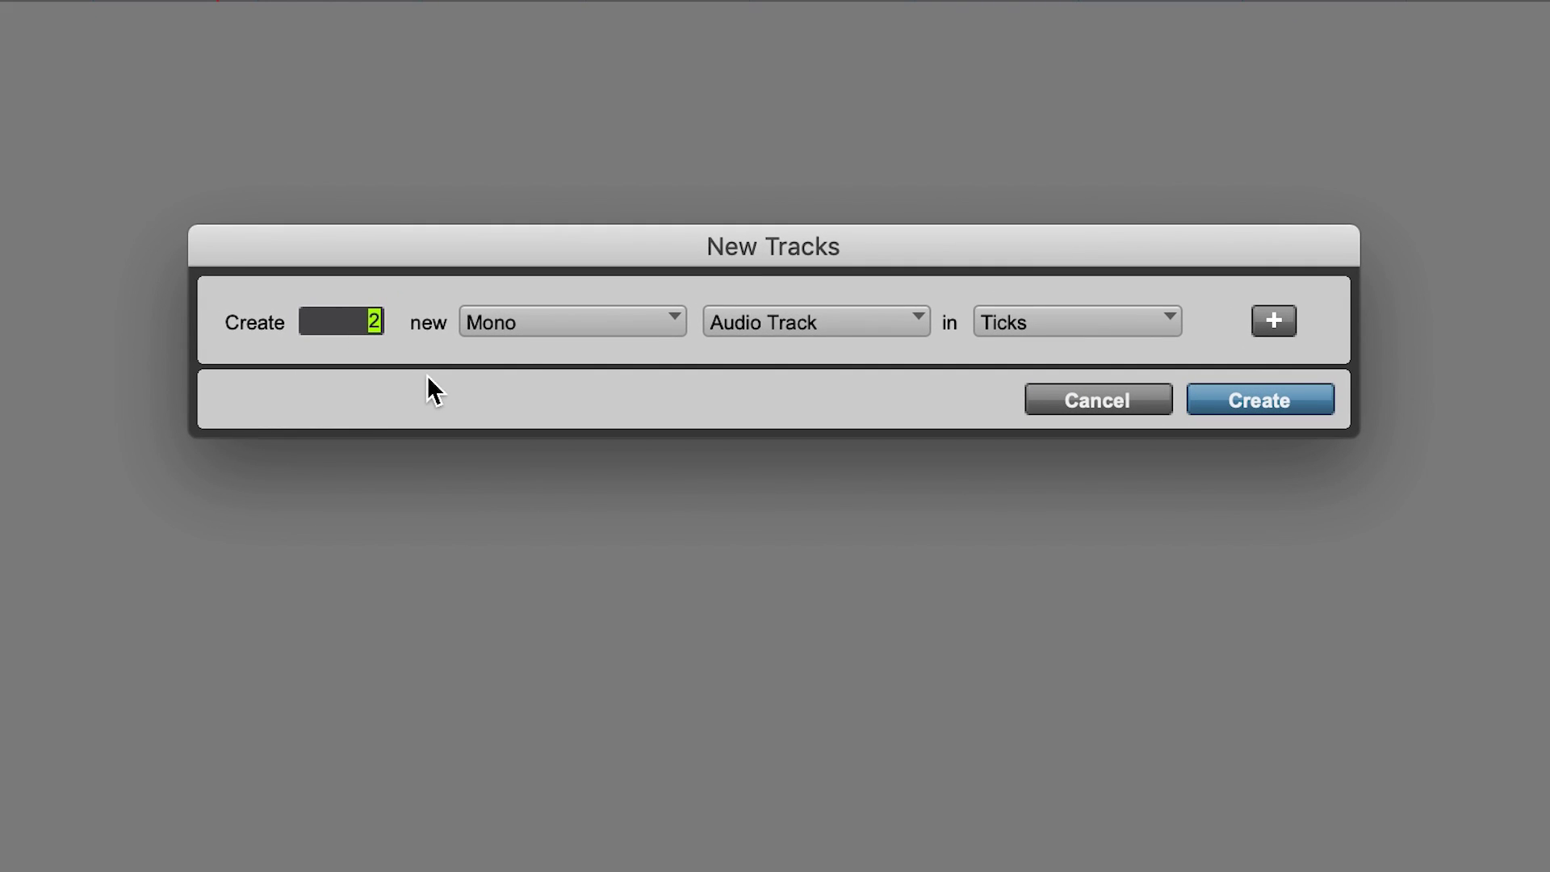
left_click(555, 327)
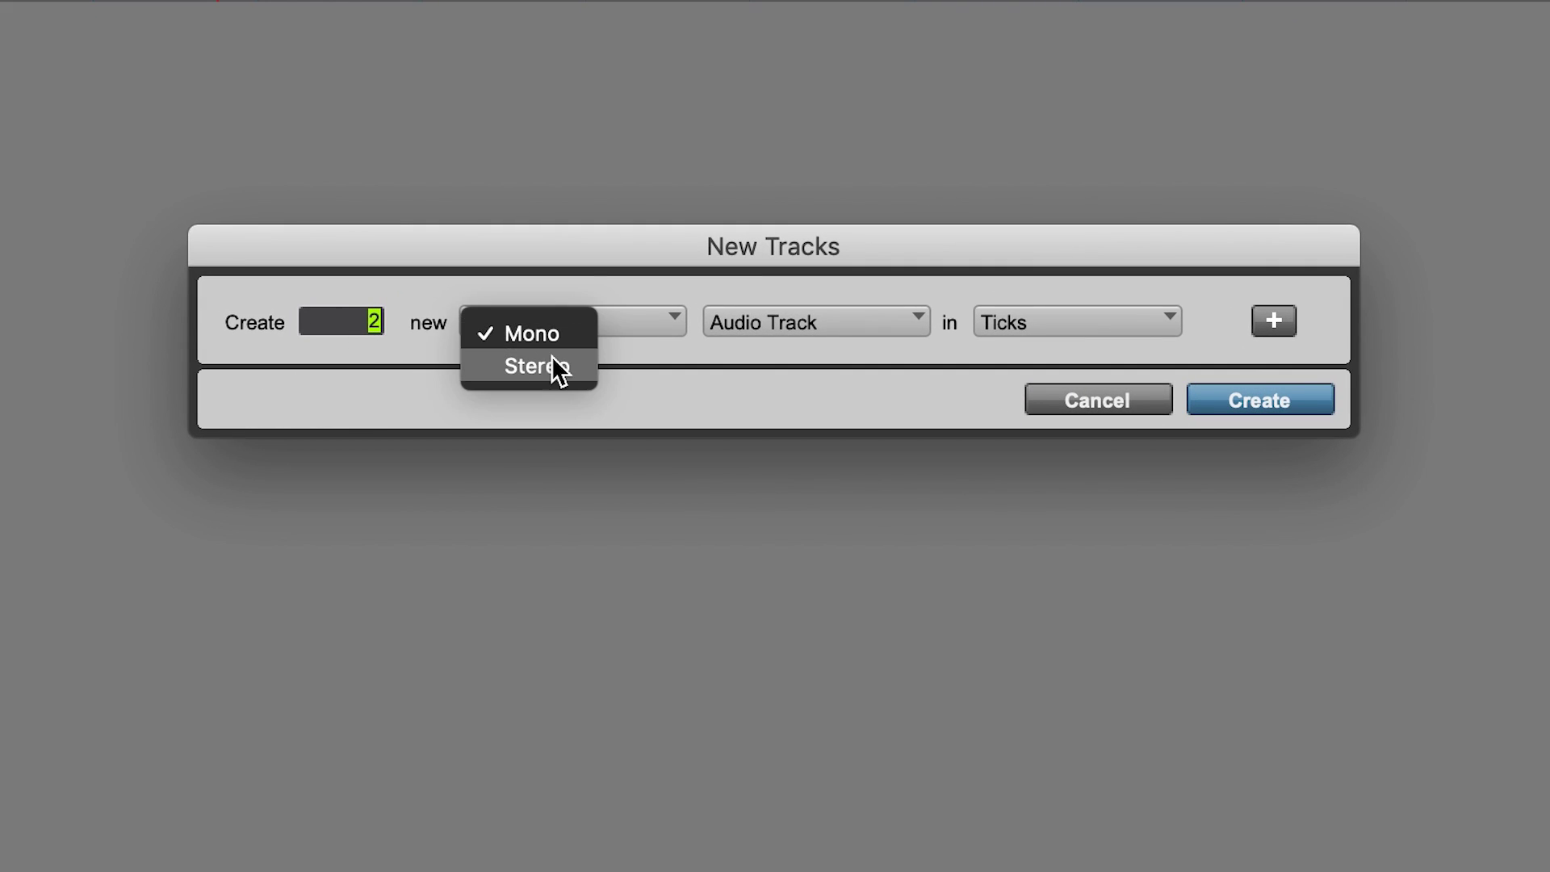
left_click(535, 341)
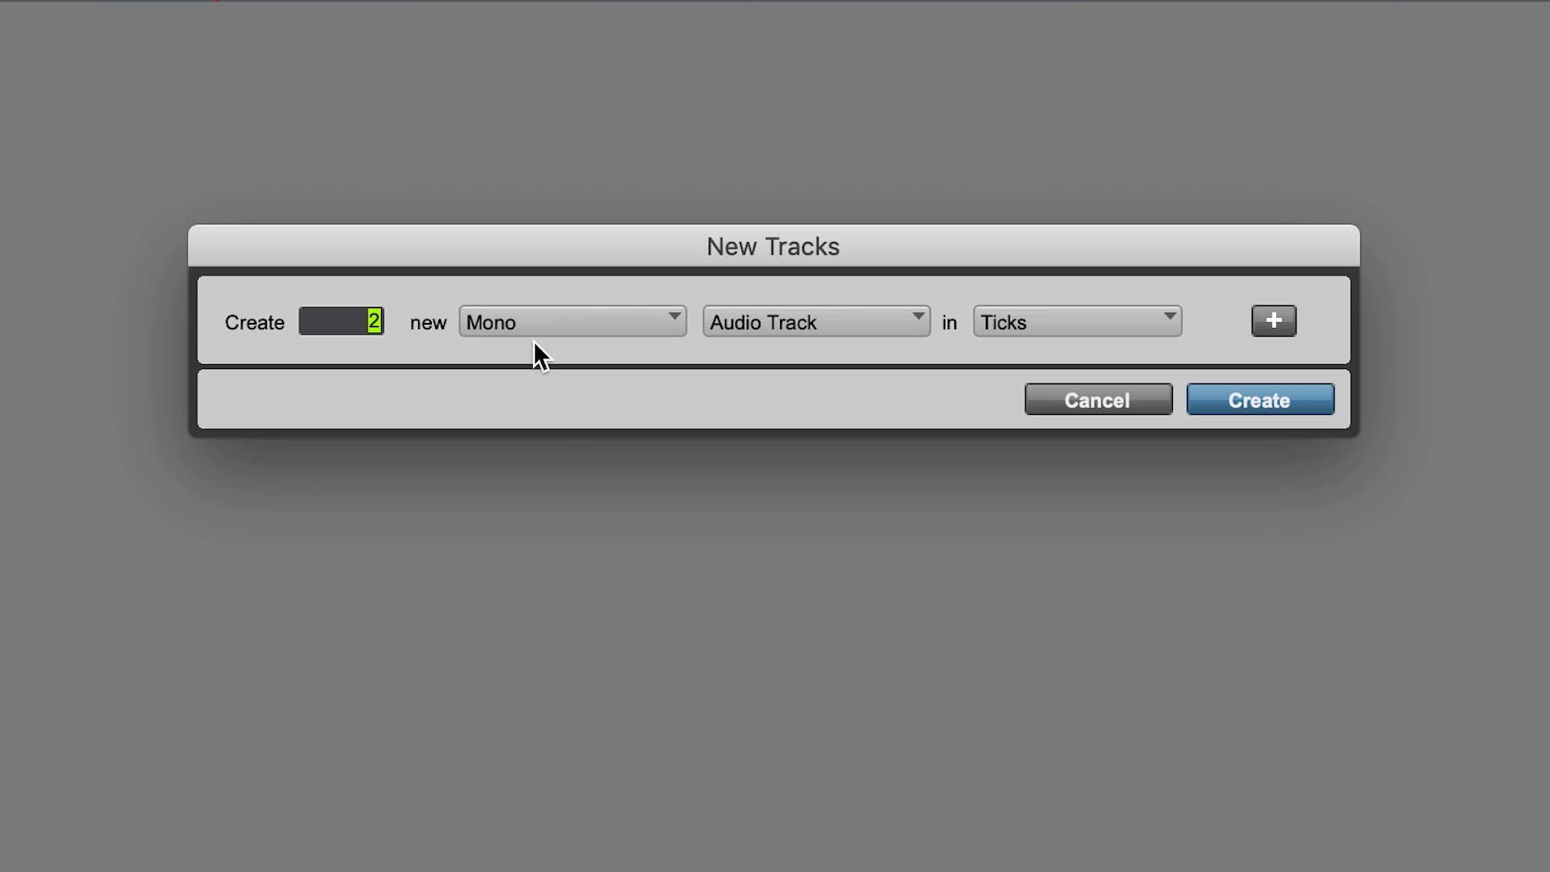
left_click(794, 323)
left_click(804, 334)
left_click(1256, 401)
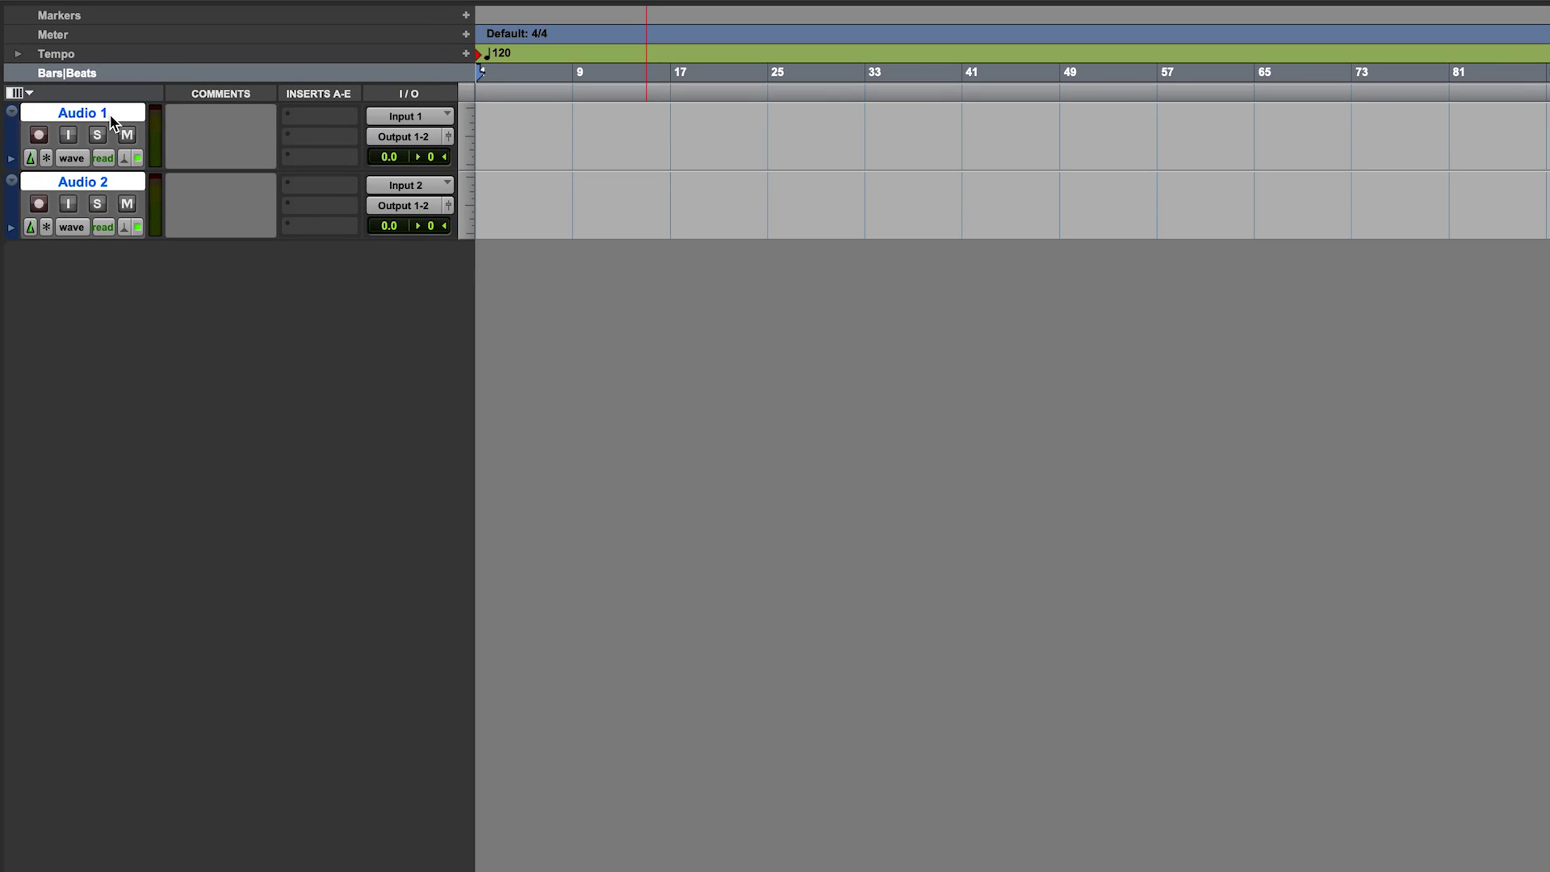
Rename Audio 1 to Vocals and Audio 2 to Guitar
right_click(113, 121)
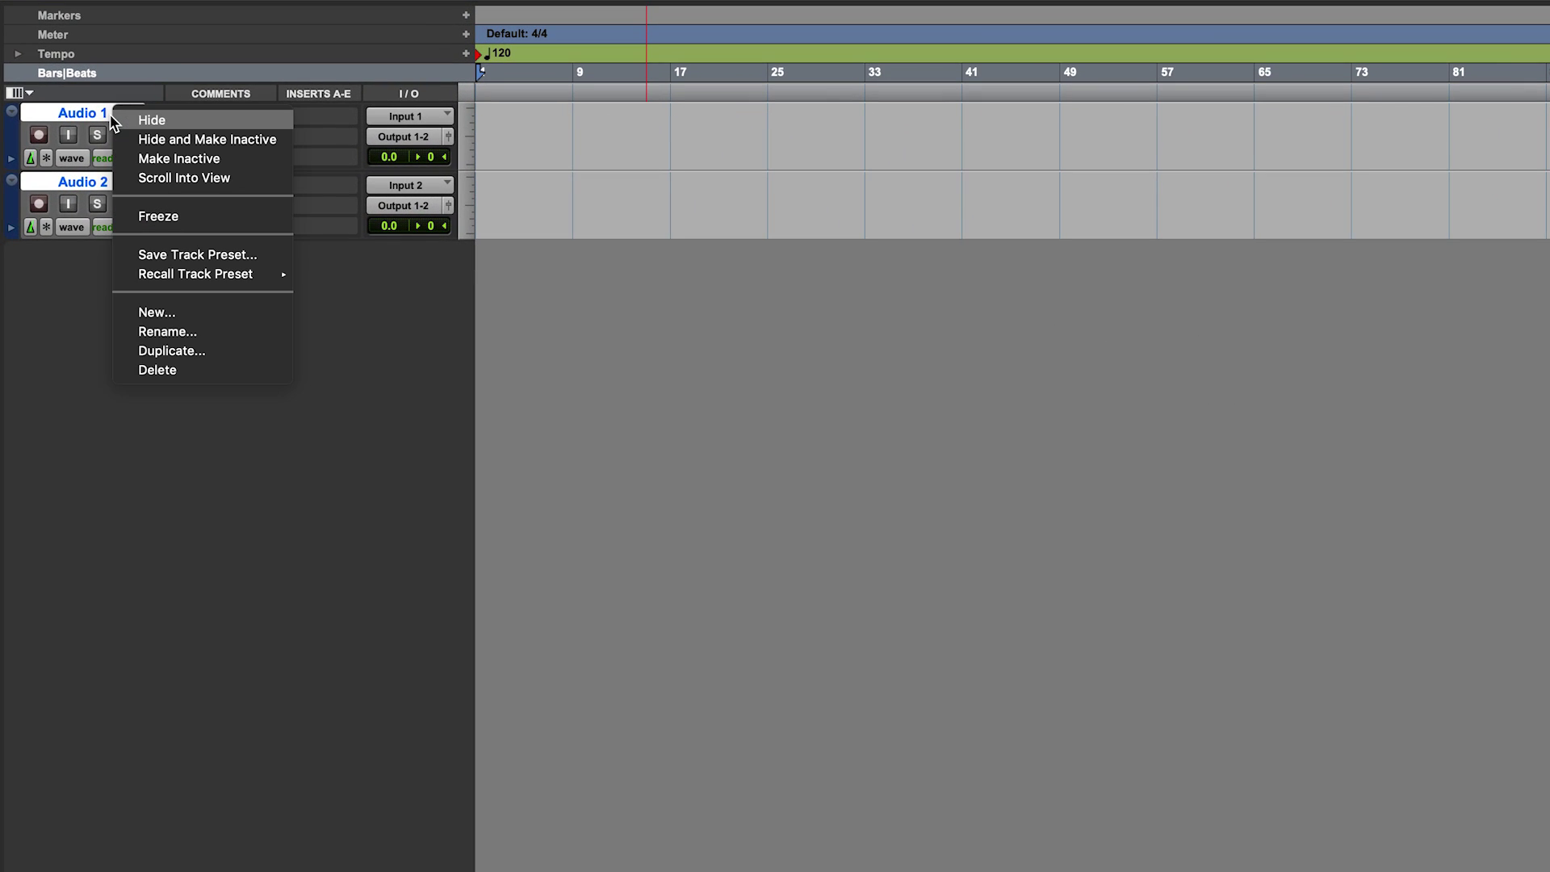
left_click(208, 331)
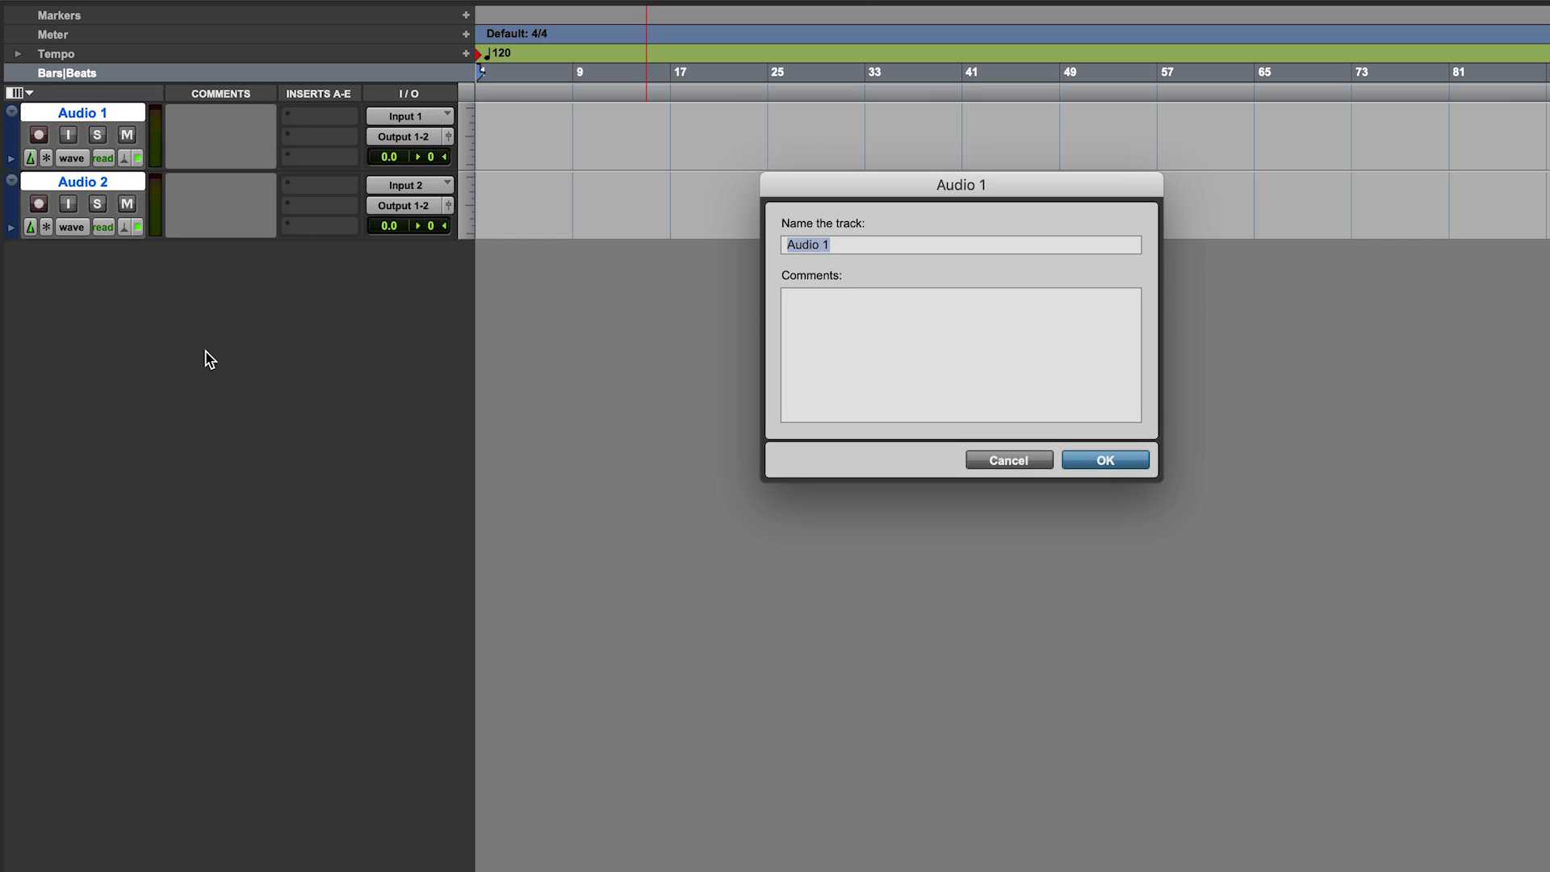
type("Vocals")
left_click(1111, 461)
type("Guitar")
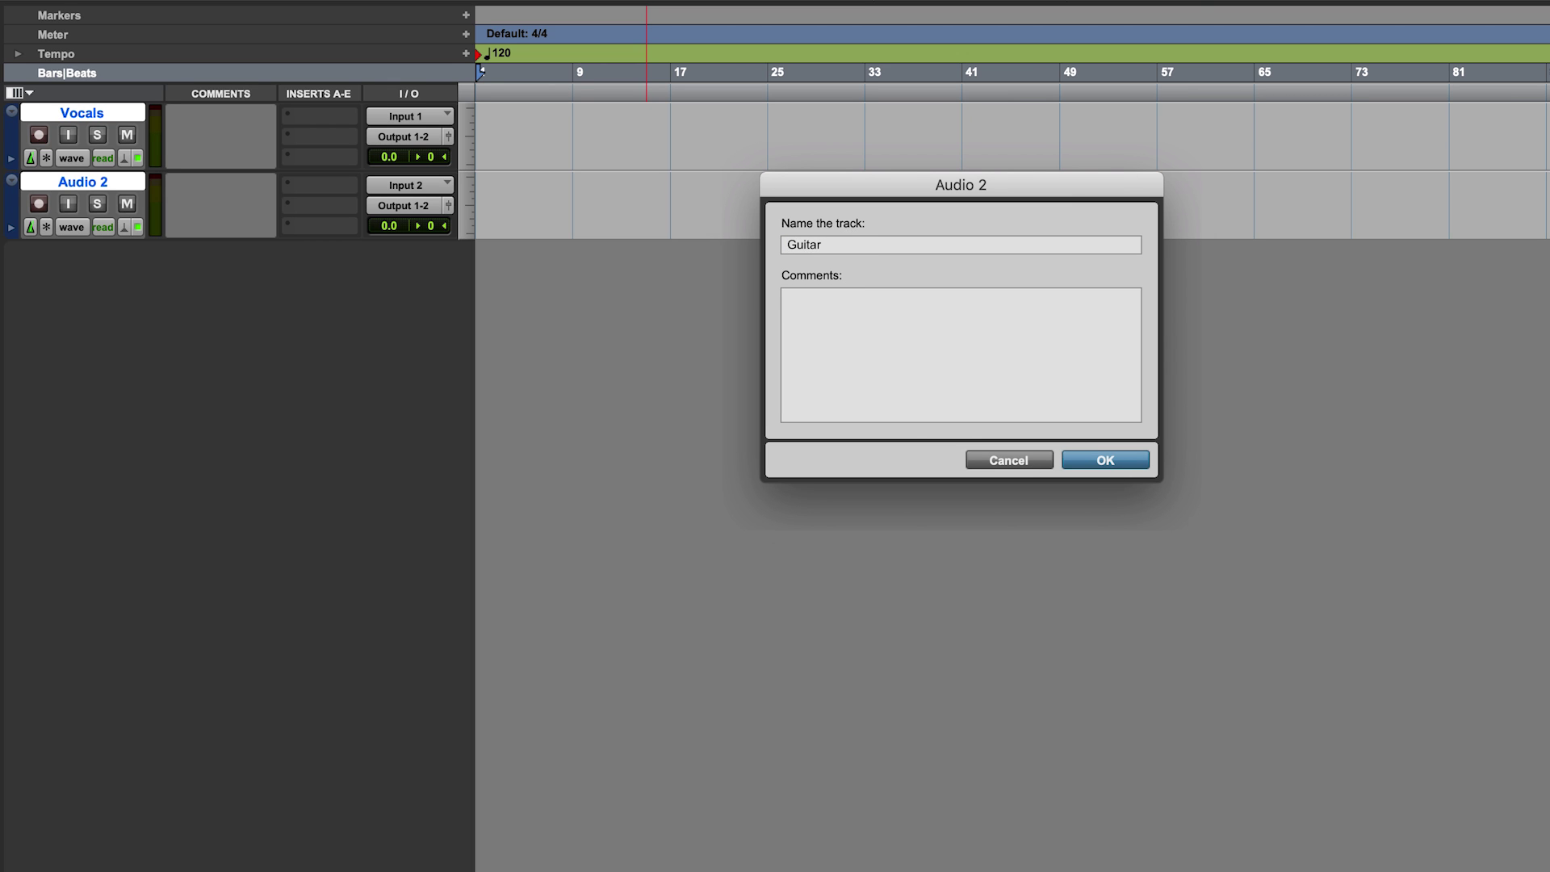
key("Return")
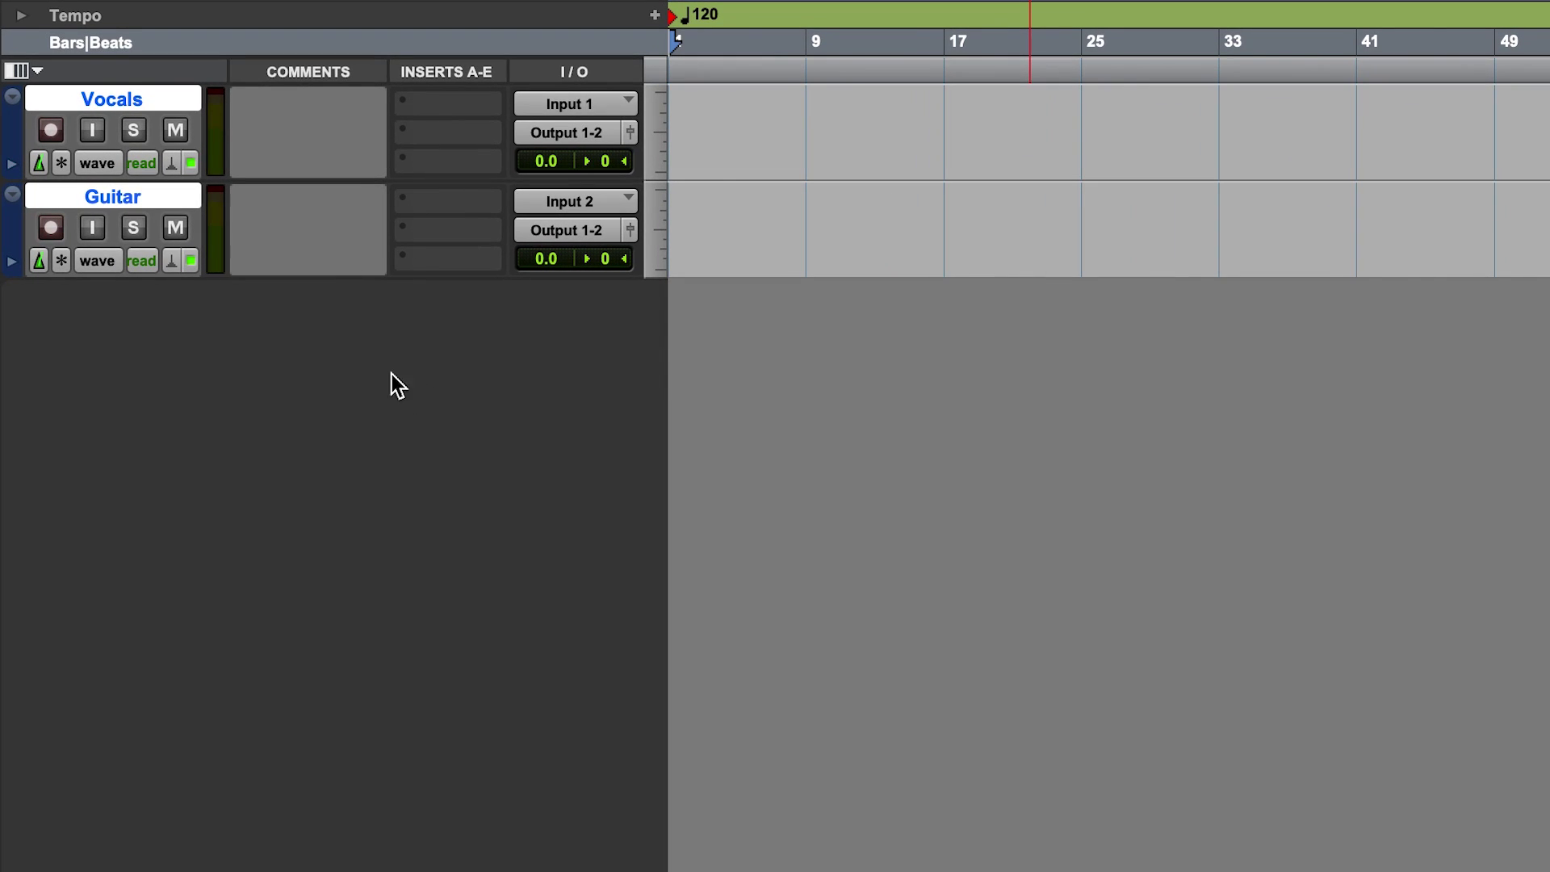
left_click(607, 115)
mouse_move(643, 104)
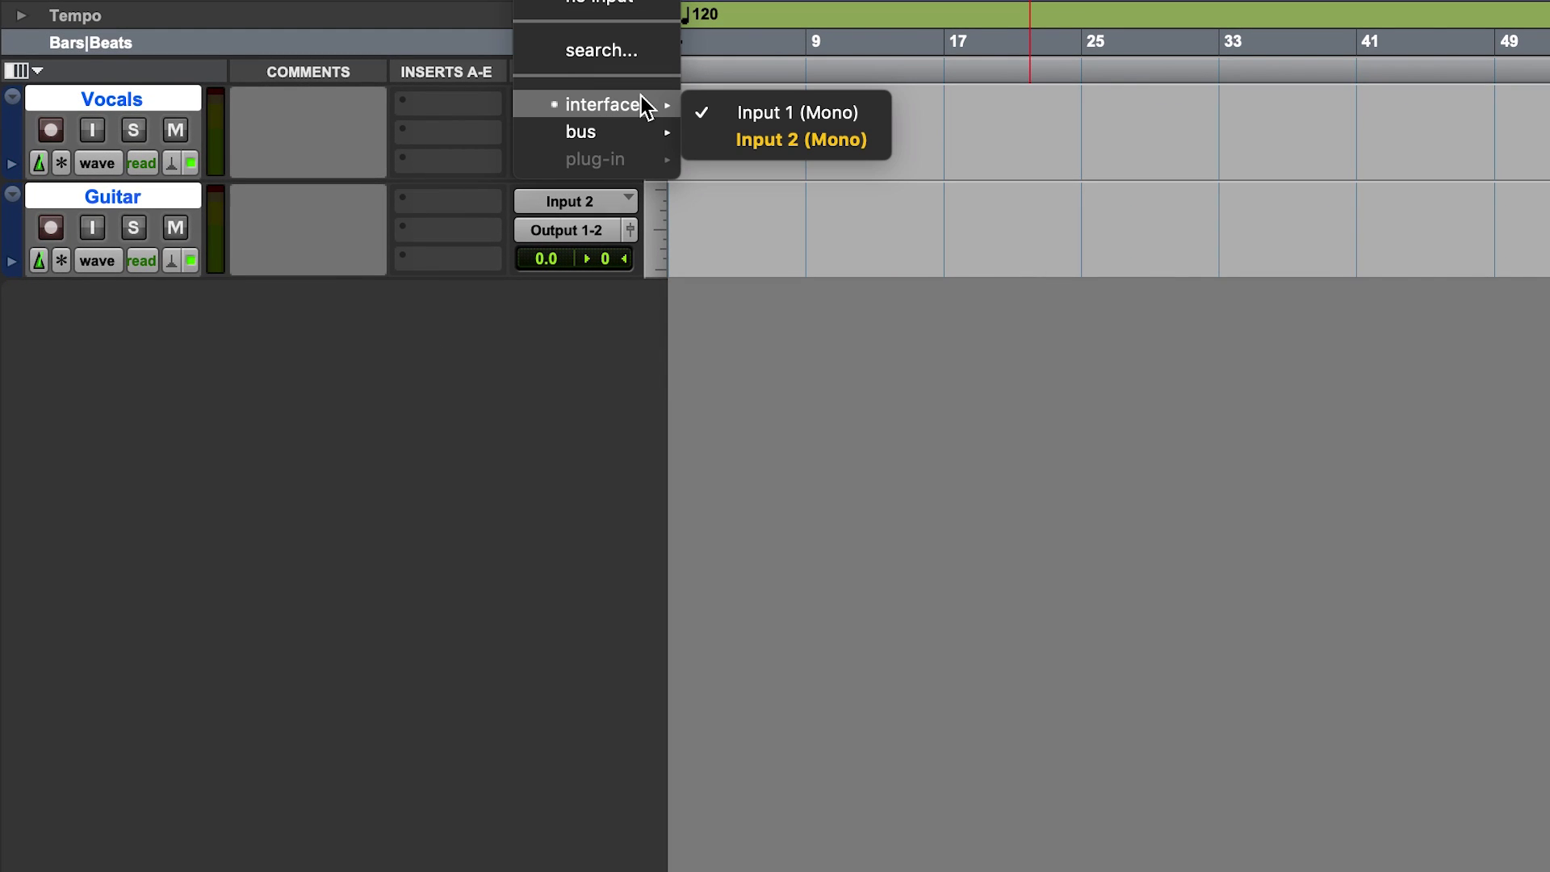
left_click(831, 113)
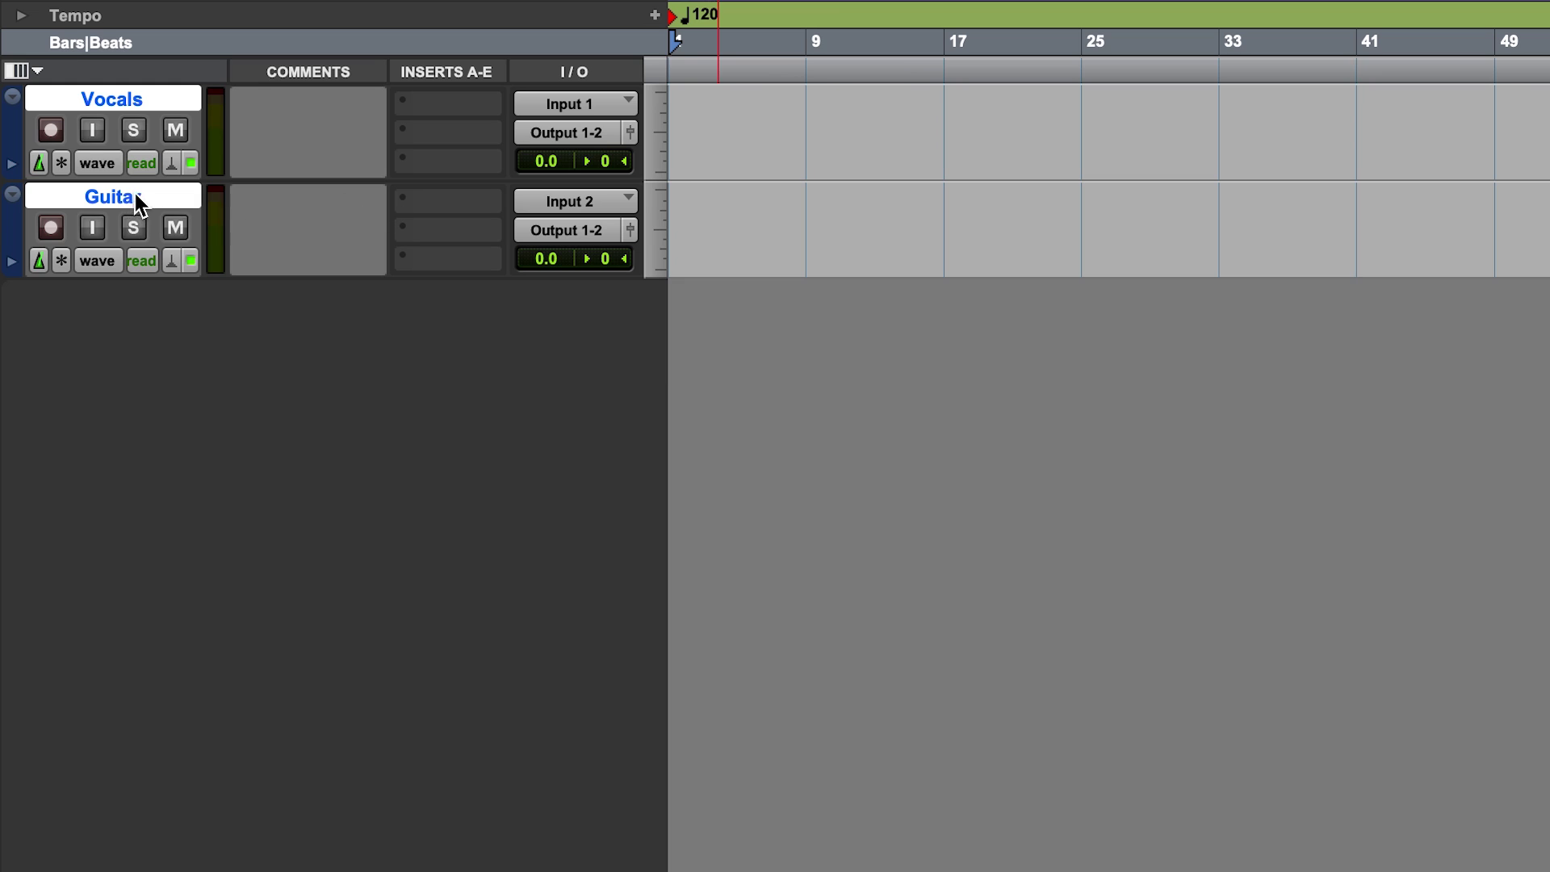
left_click(557, 201)
mouse_move(649, 203)
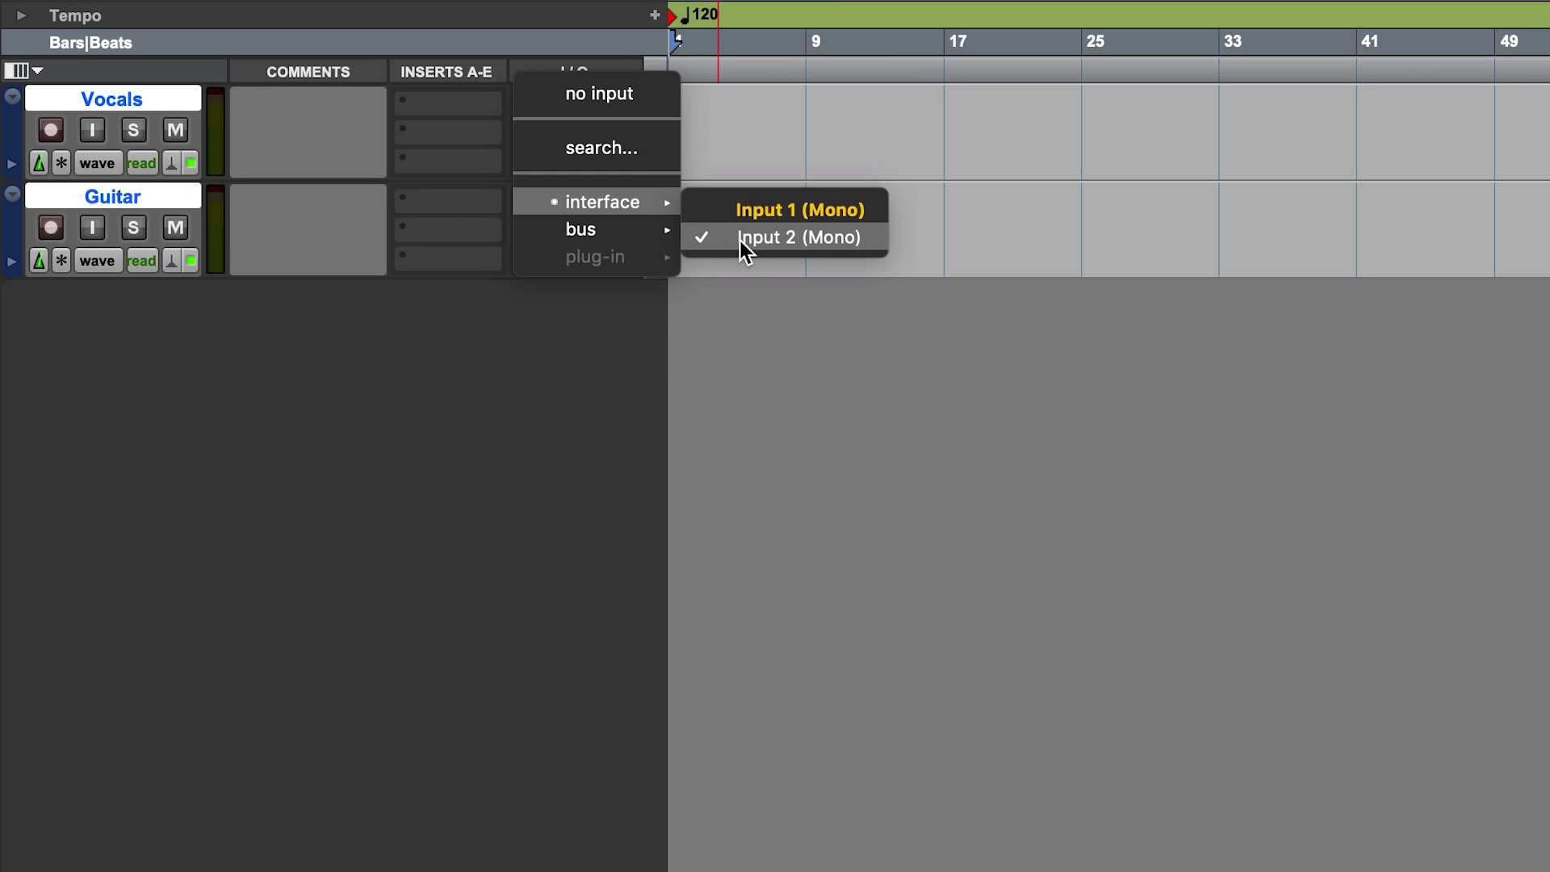
left_click(776, 240)
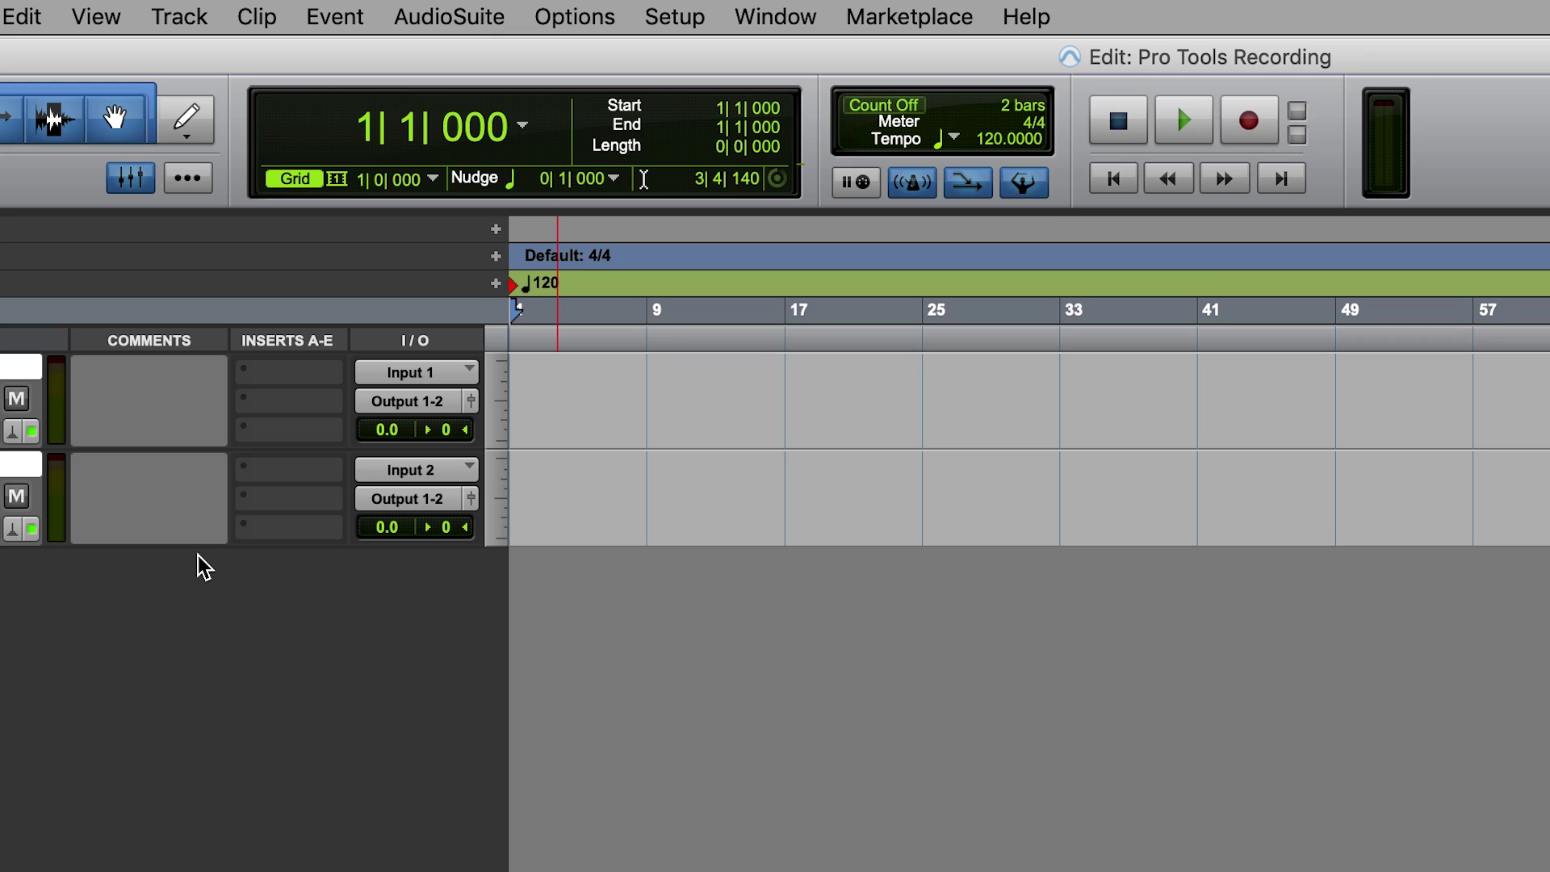
left_click(575, 18)
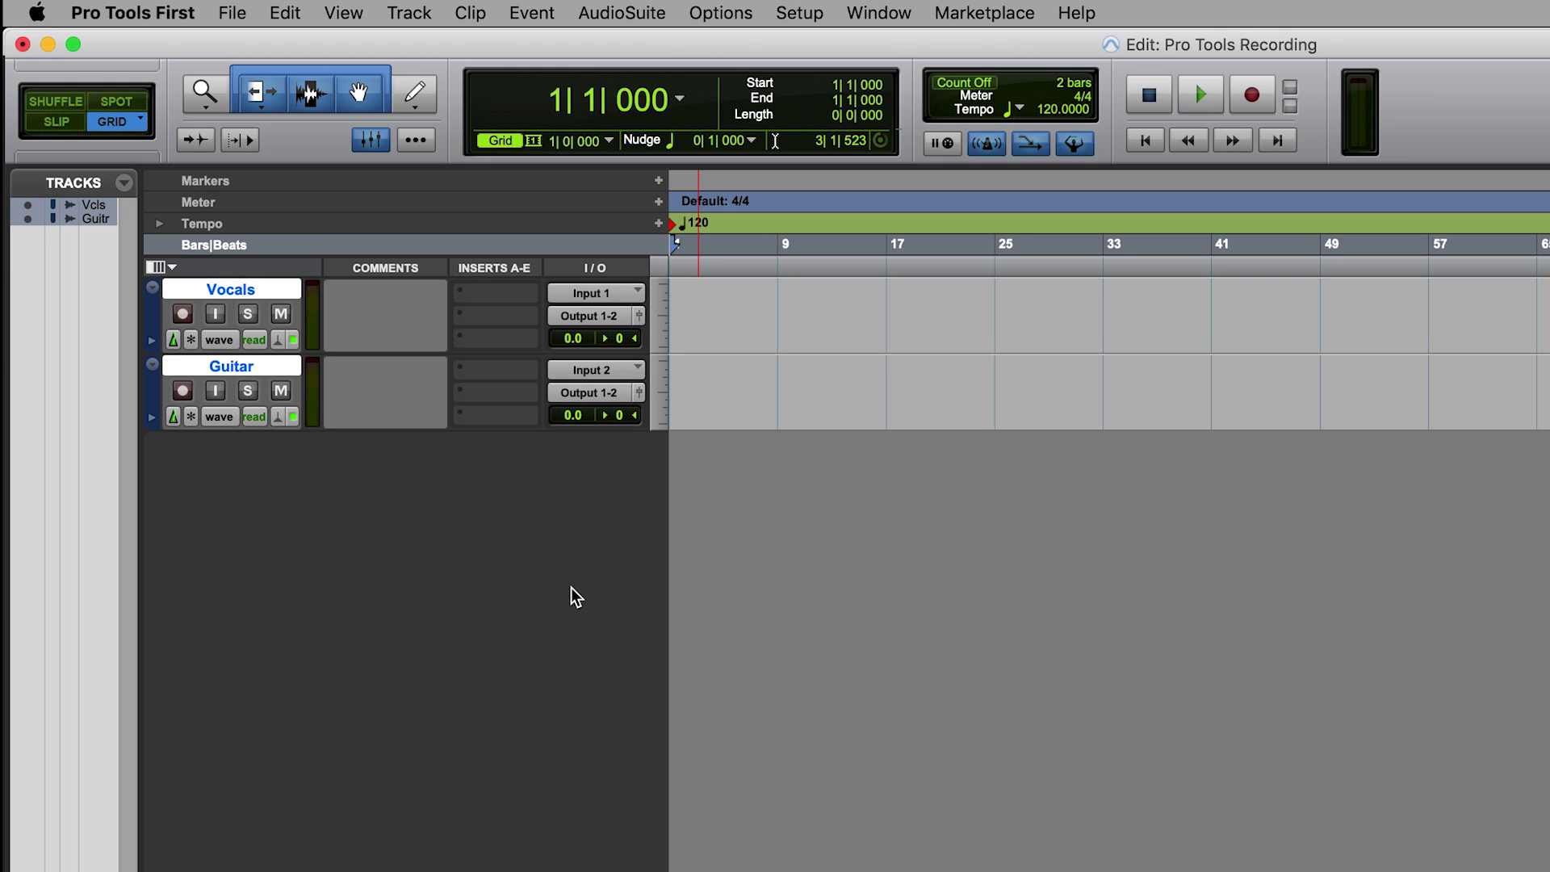
Record-enable the Vocals and Guitar tracks and arm the transport Record button
left_click(183, 317)
left_click(182, 391)
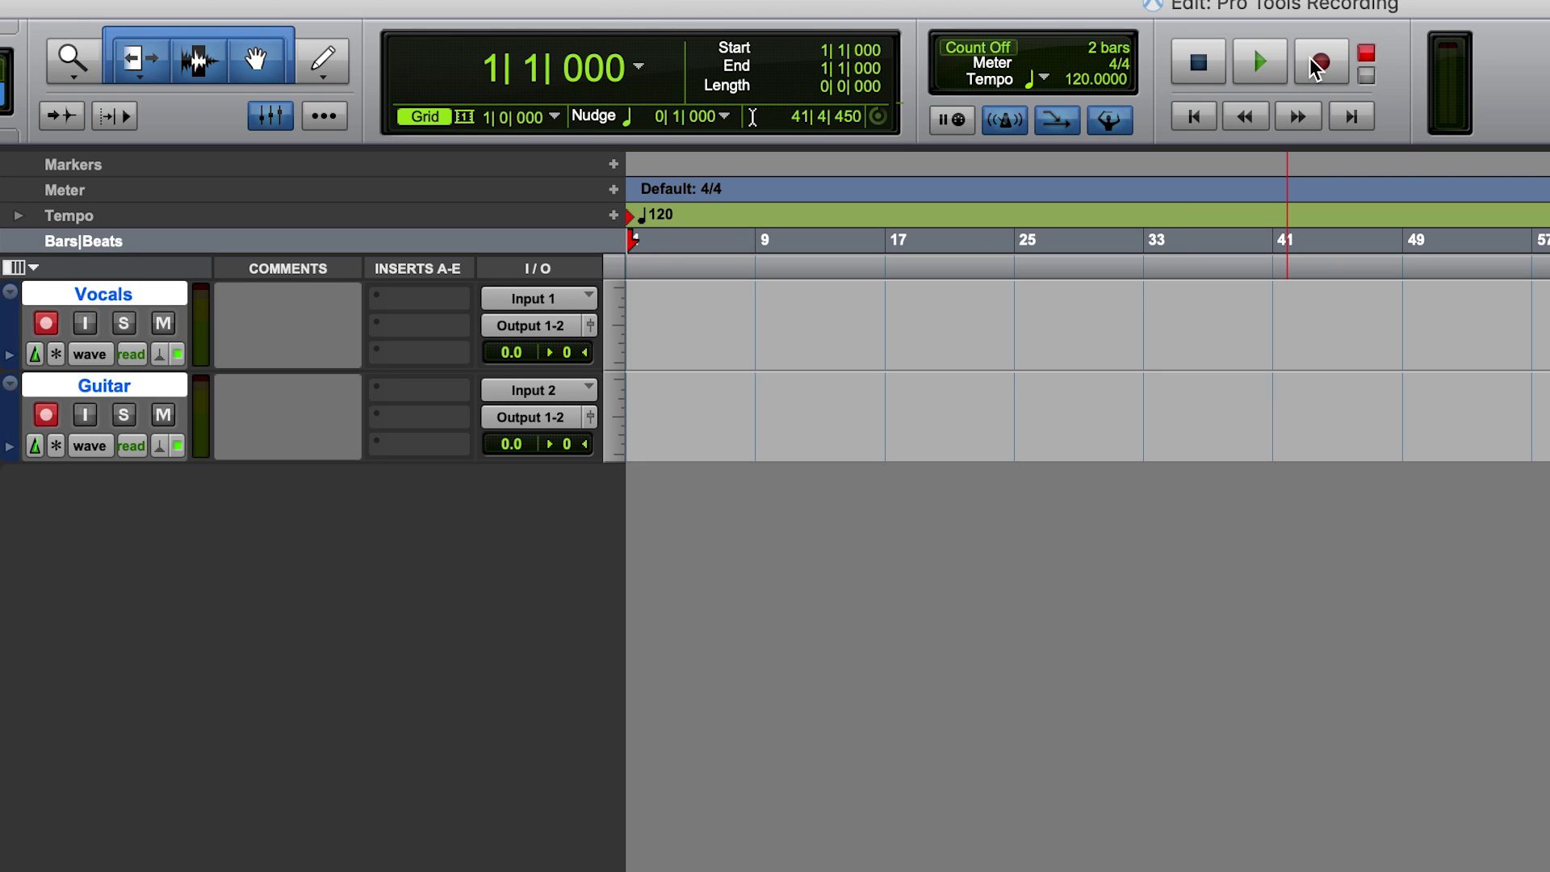
left_click(1321, 62)
Record a take of about 45 bars on both tracks, then disarm Vocals
left_click(1262, 69)
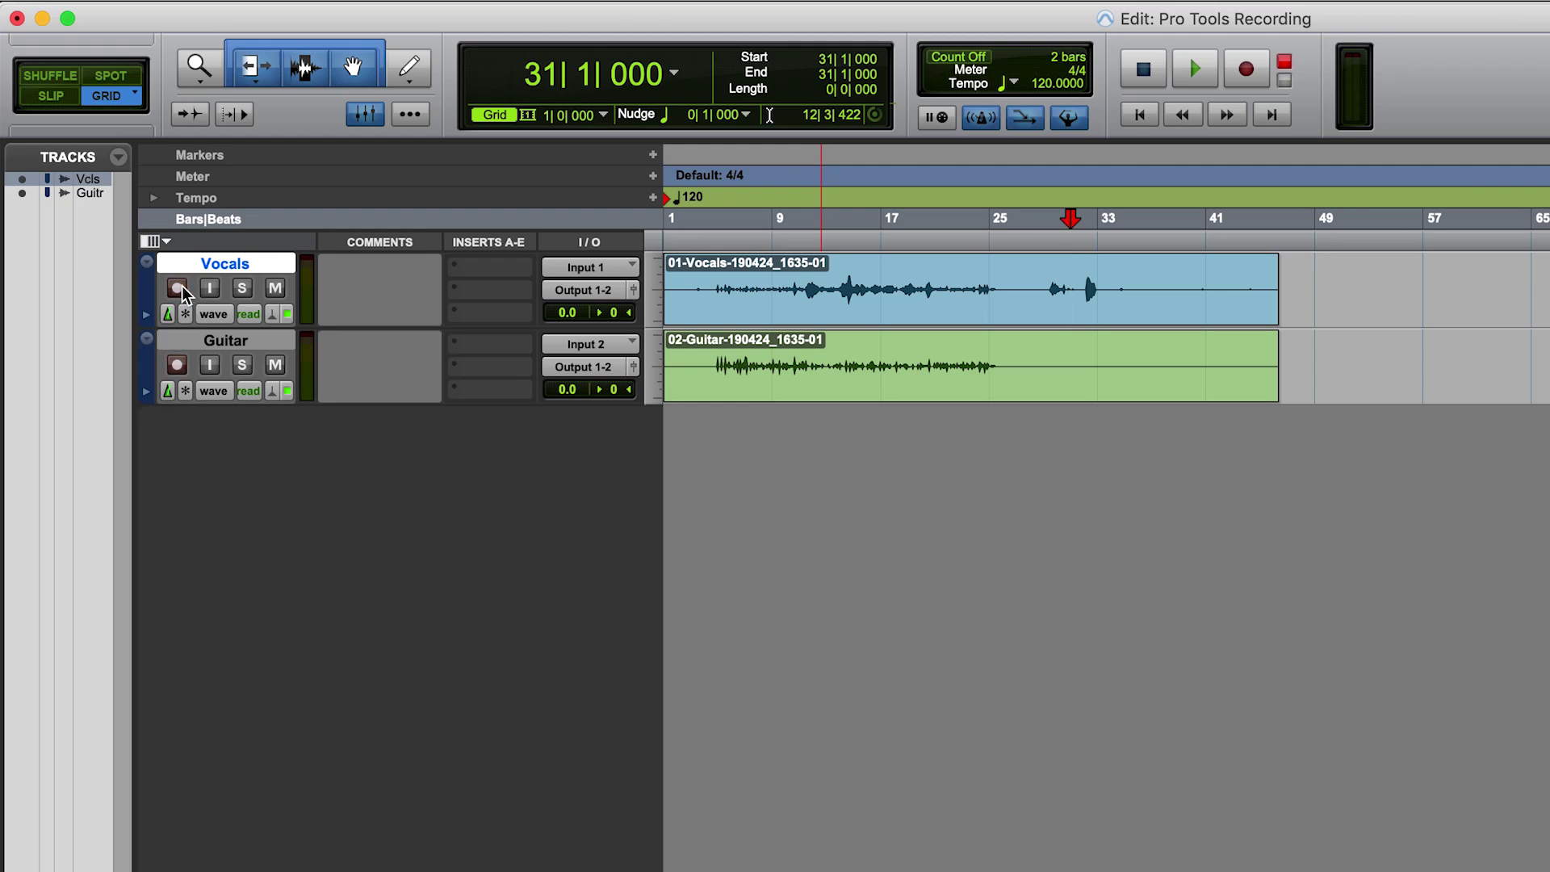
left_click(179, 289)
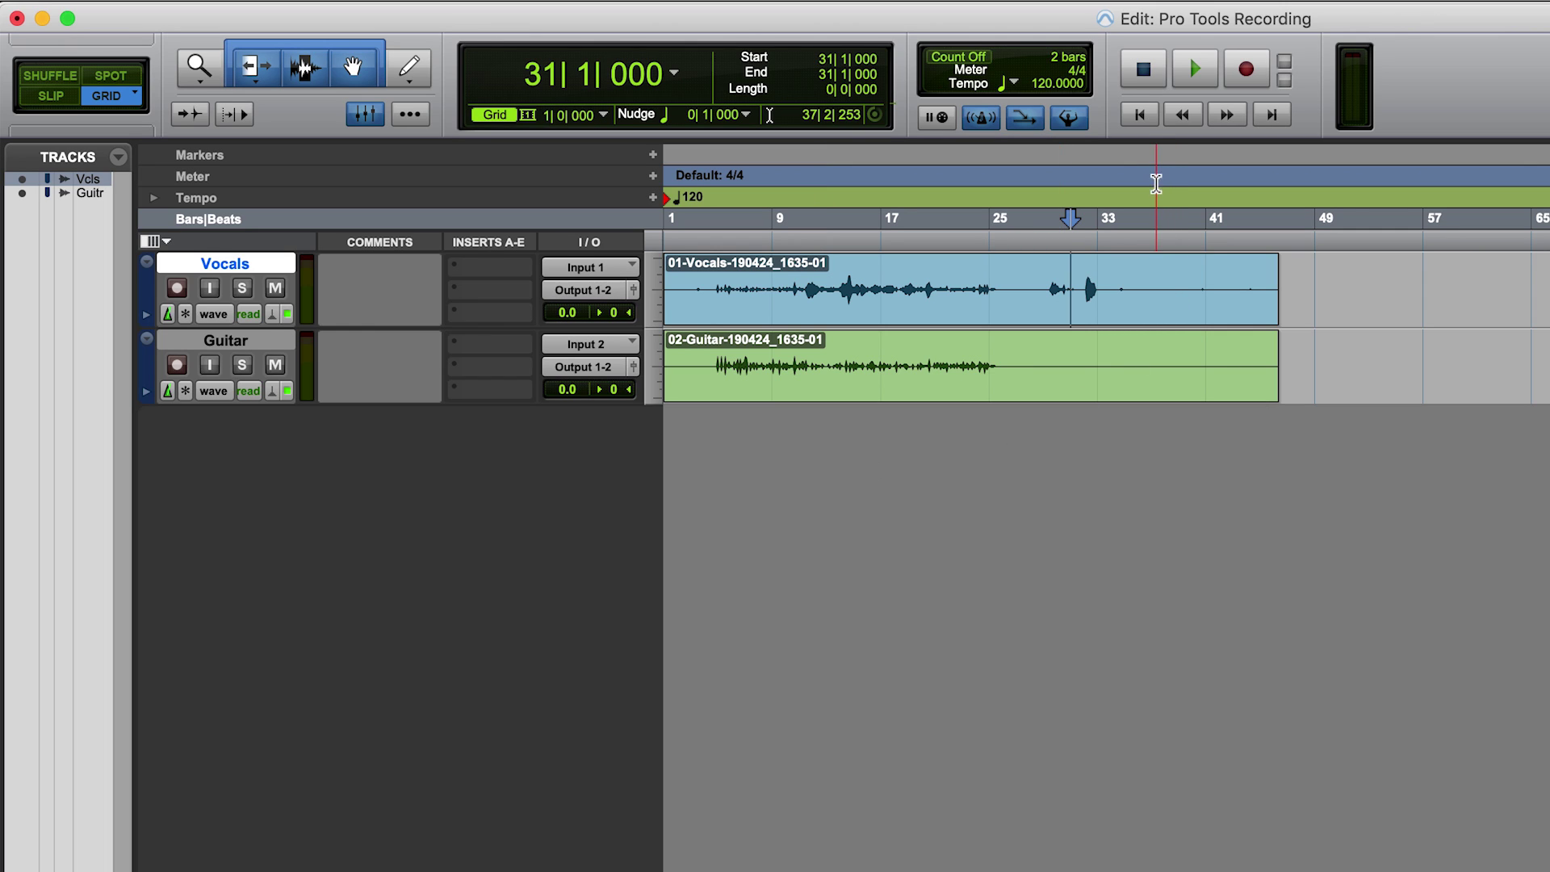
Return to the session start and leave the Vocals fader reset to 0.0 dB
key("Return")
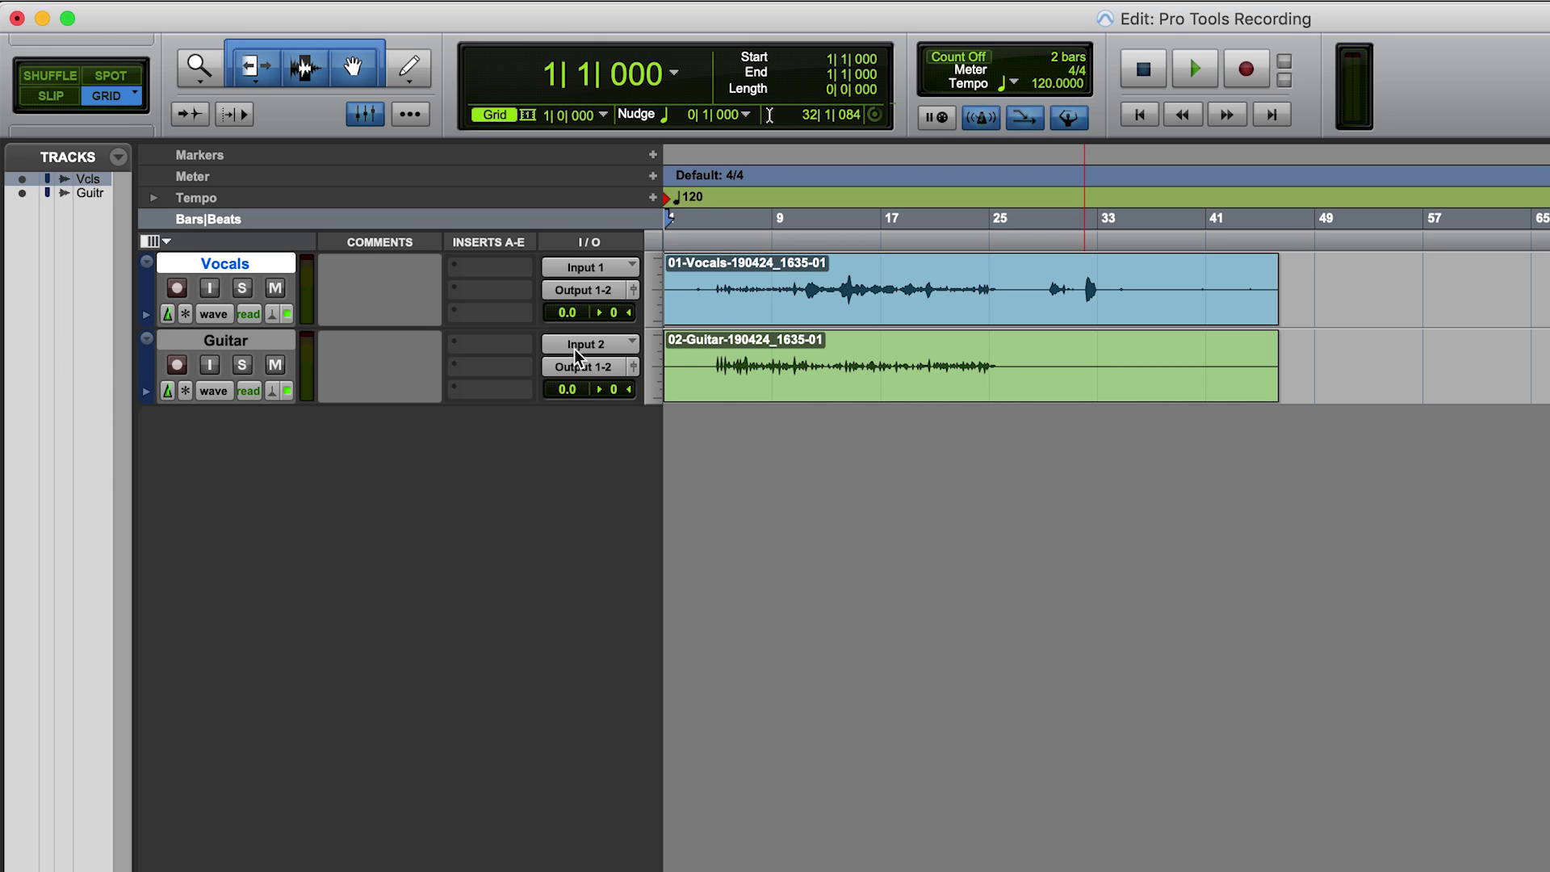
mouse_move(566, 313)
left_mouse_down()
mouse_move(564, 362)
mouse_move(575, 321)
mouse_move(566, 333)
left_mouse_up()
left_click(567, 313, "alt")
left_click_drag(570, 322, 579, 331)
left_click(570, 314, "alt")
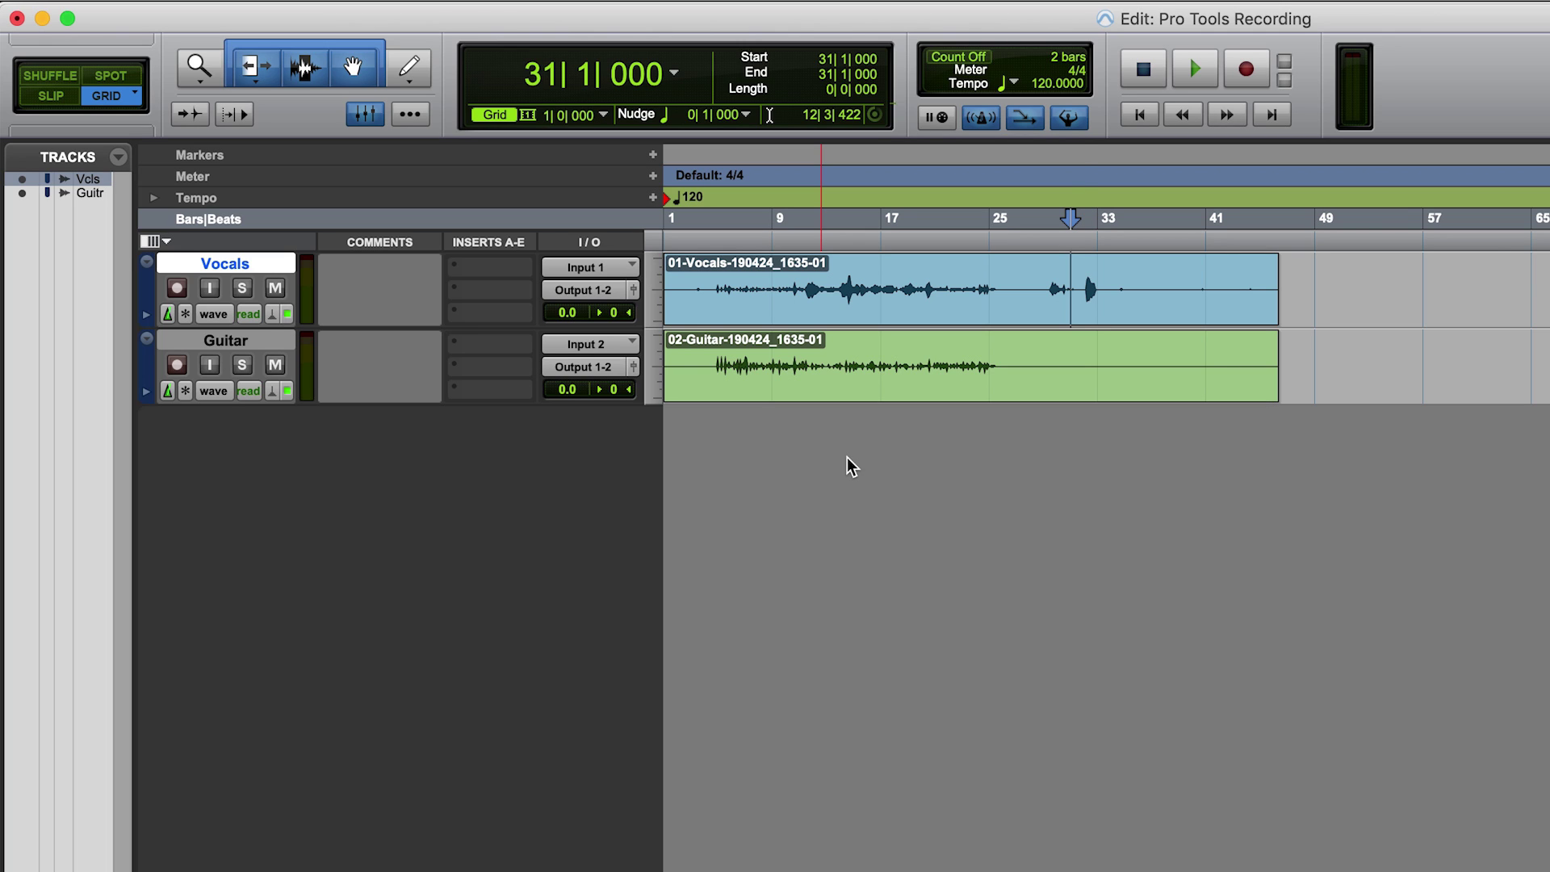
Insert D-Verb (mono) from the Reverb plug-ins on the Vocals insert slot A
key("Return")
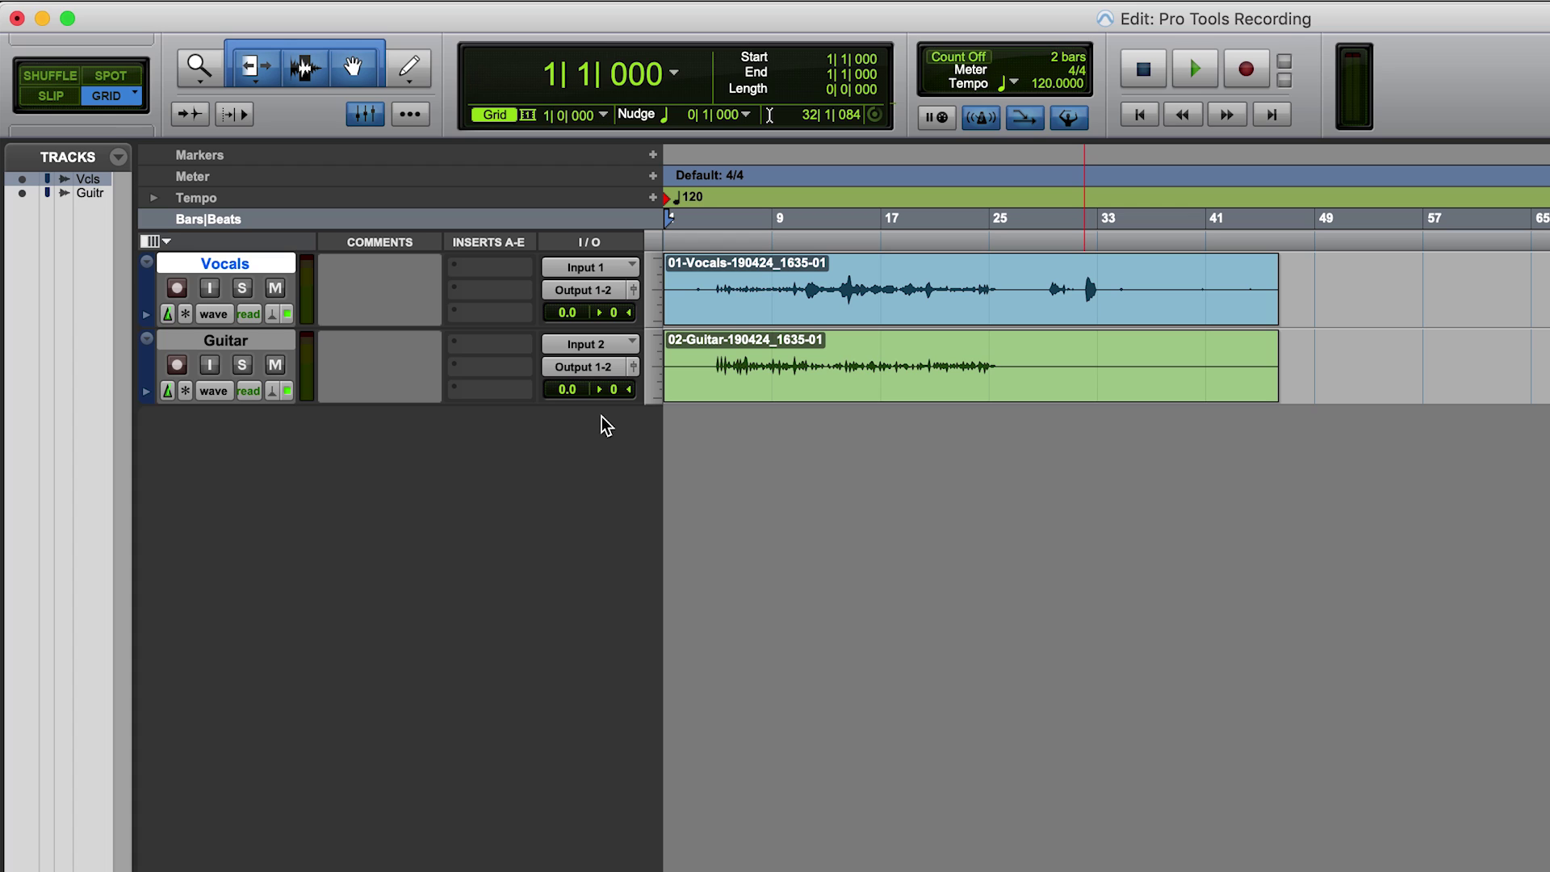
left_click(495, 266)
mouse_move(507, 271)
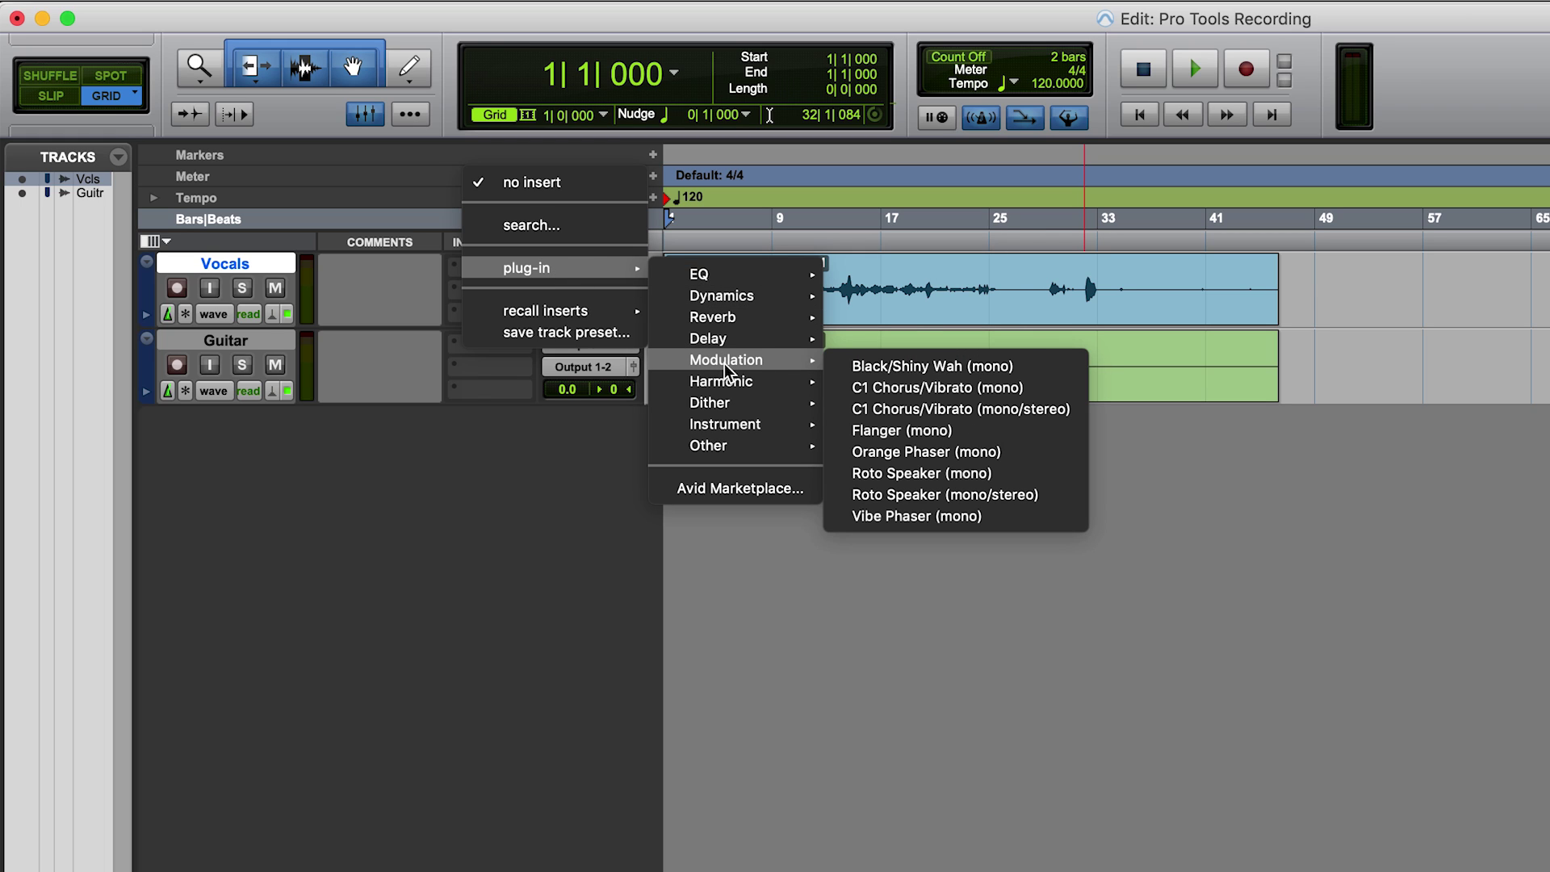
mouse_move(747, 316)
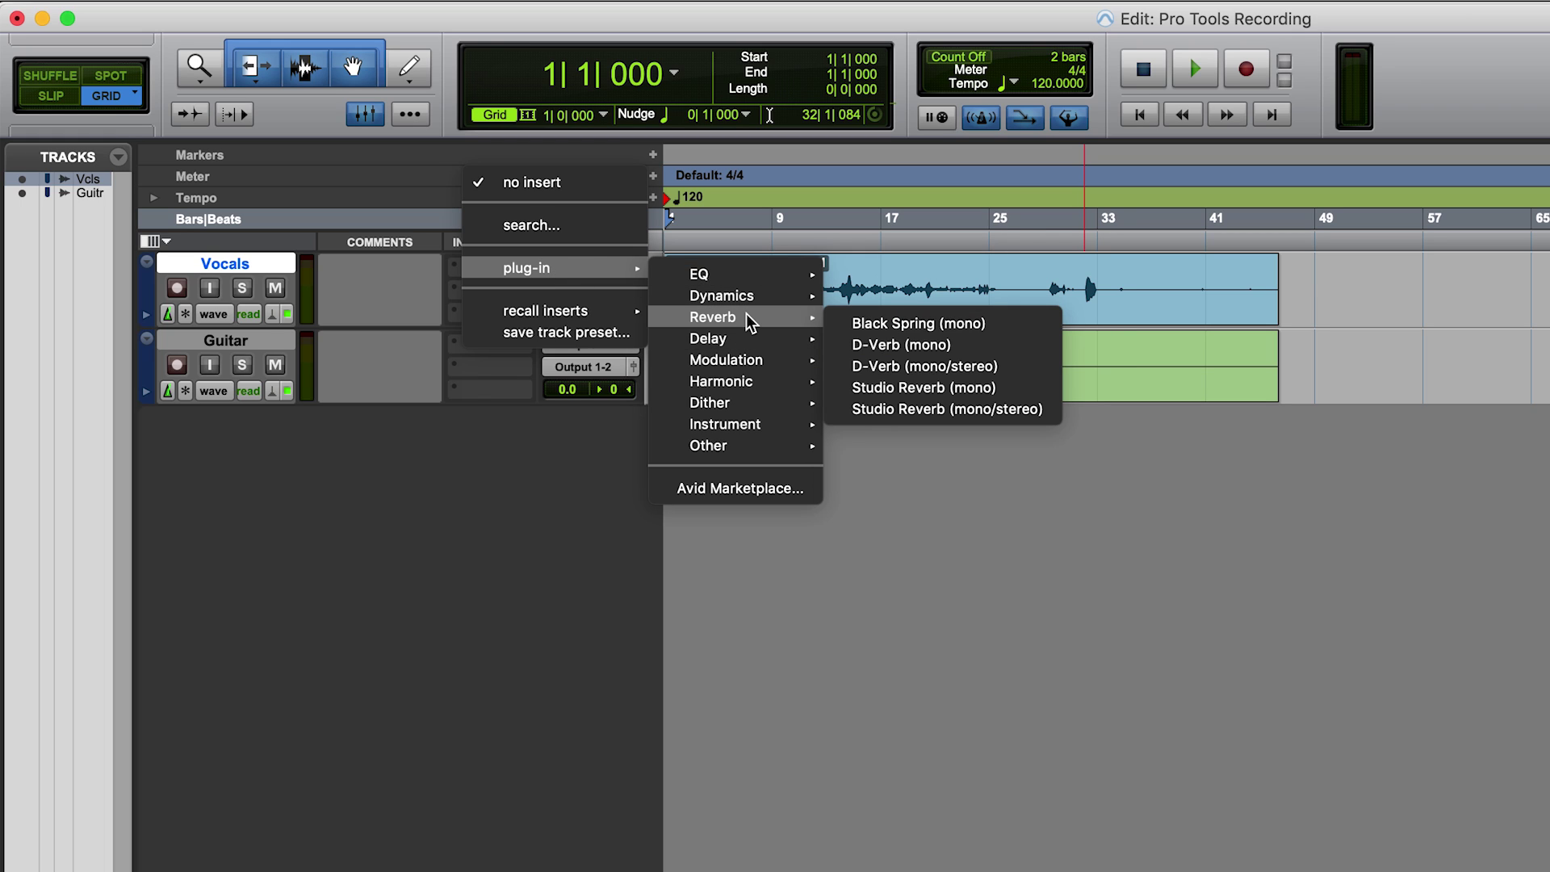
left_click(928, 345)
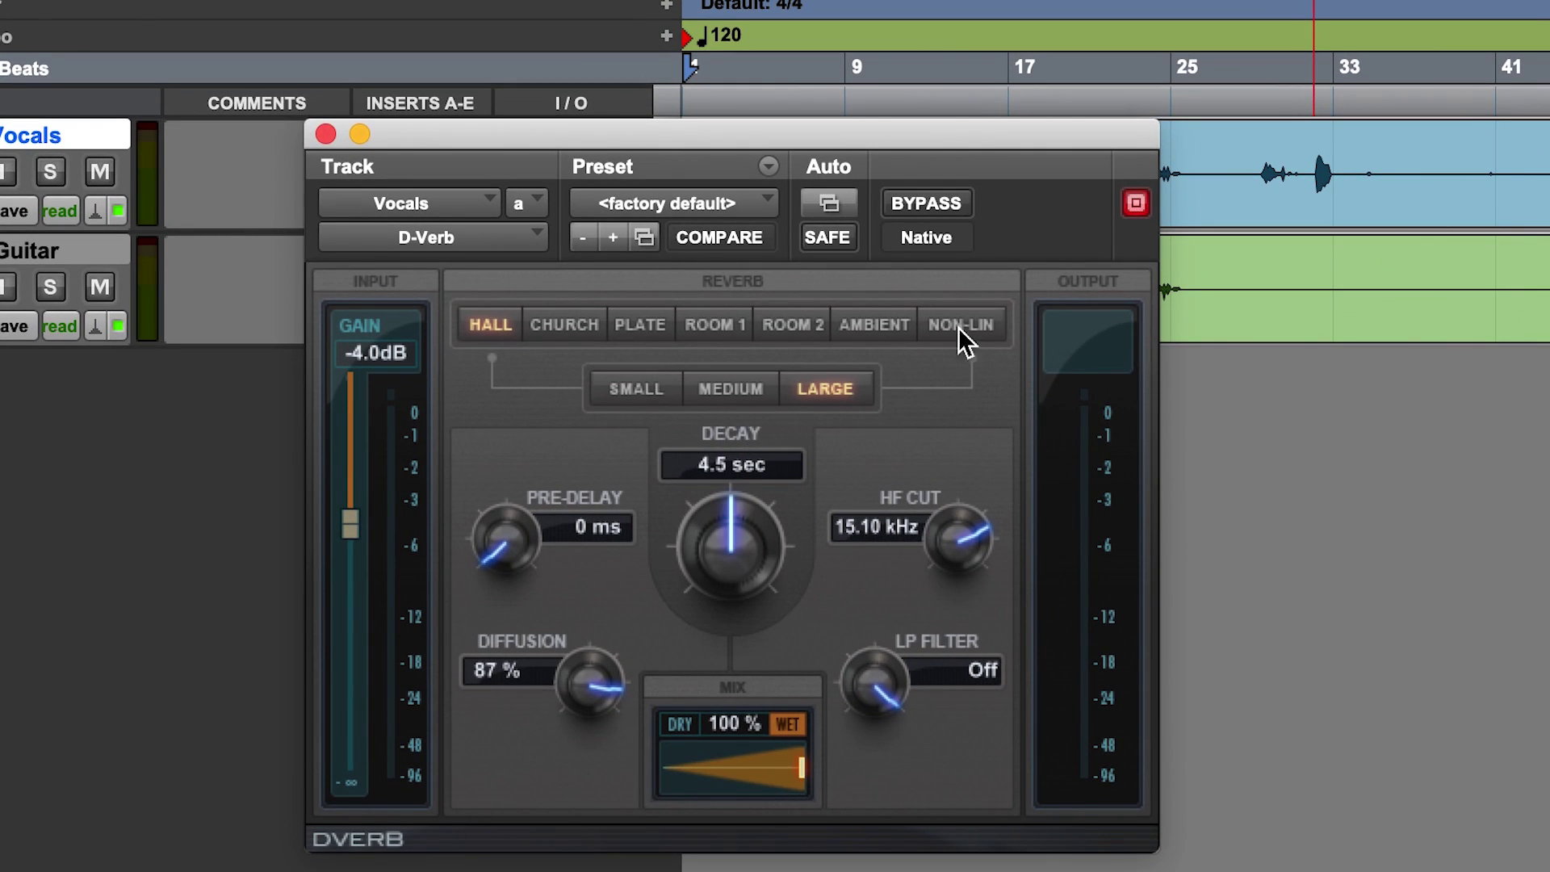
Load the Vocal Plate preset on the Vocals D-Verb and lower its mix
left_click(728, 200)
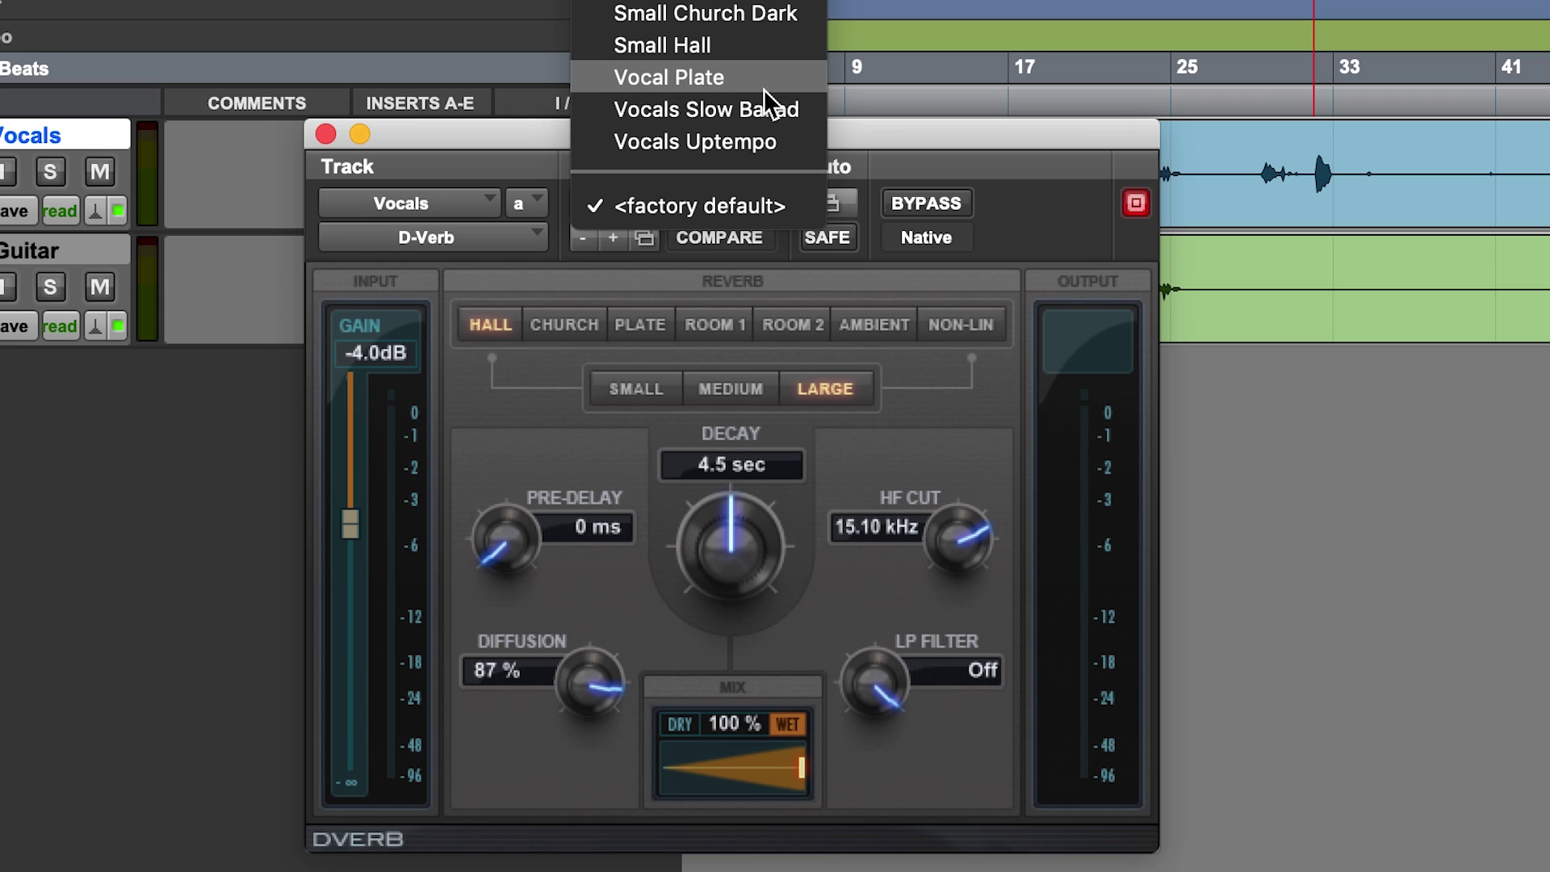
left_click(748, 75)
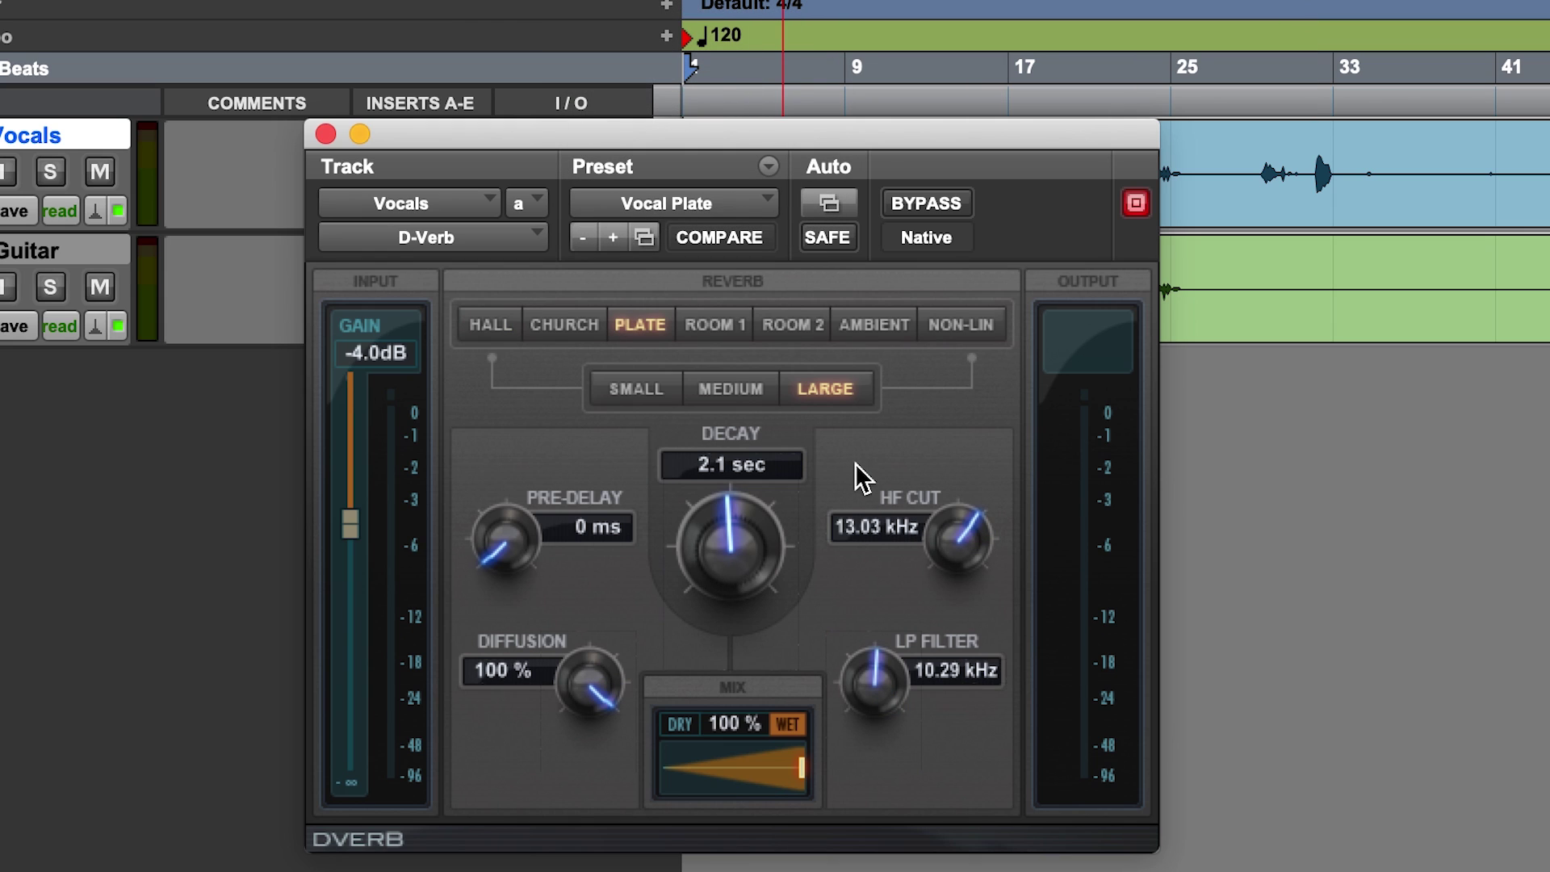
left_click_drag(802, 768, 753, 782)
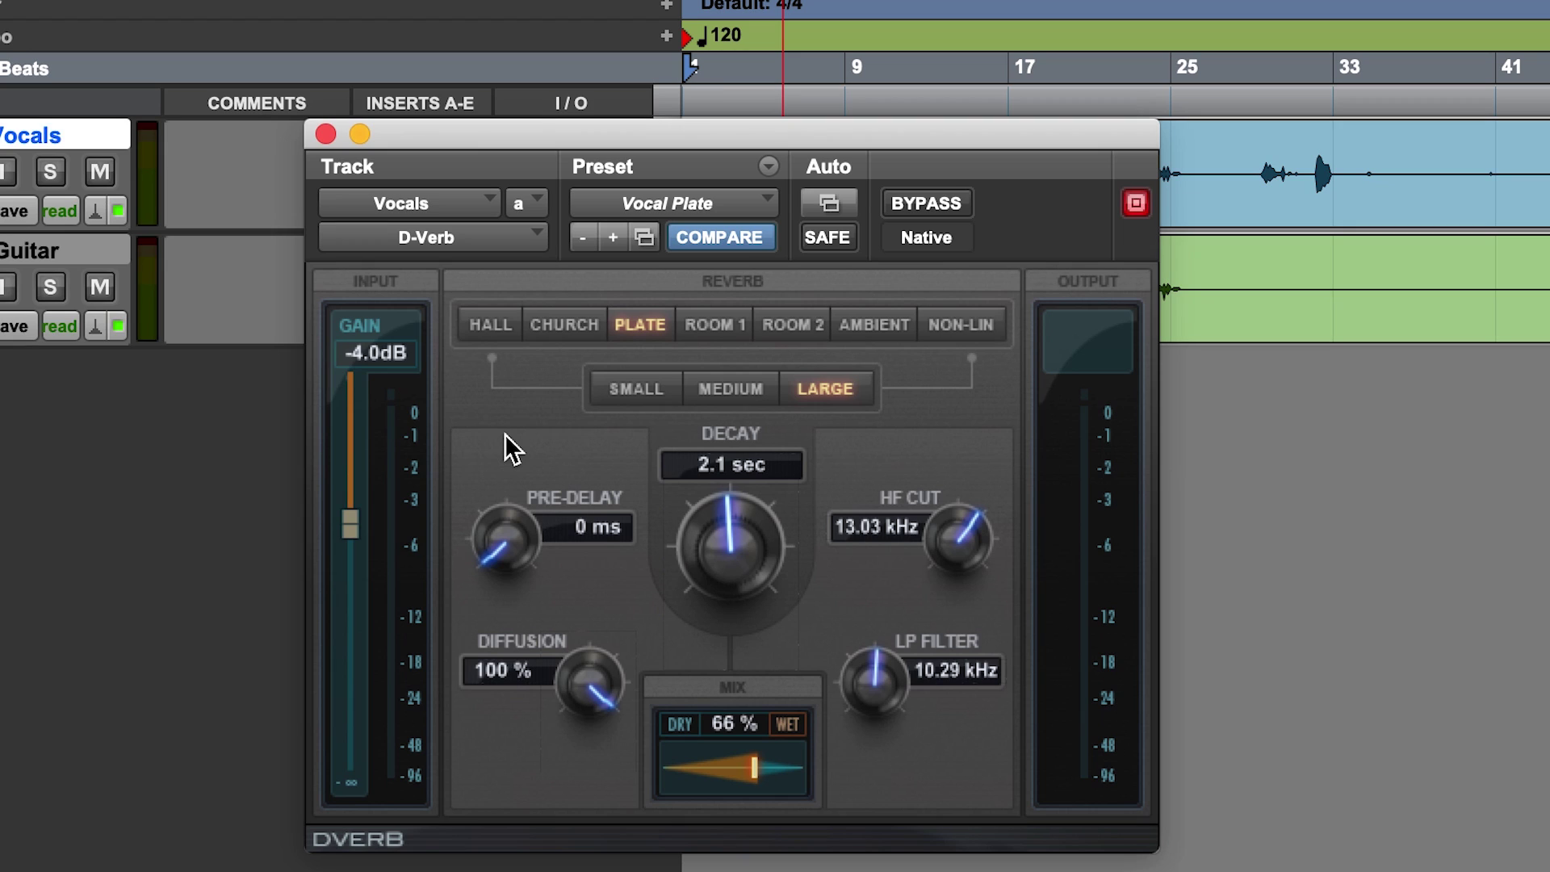
left_click(324, 132)
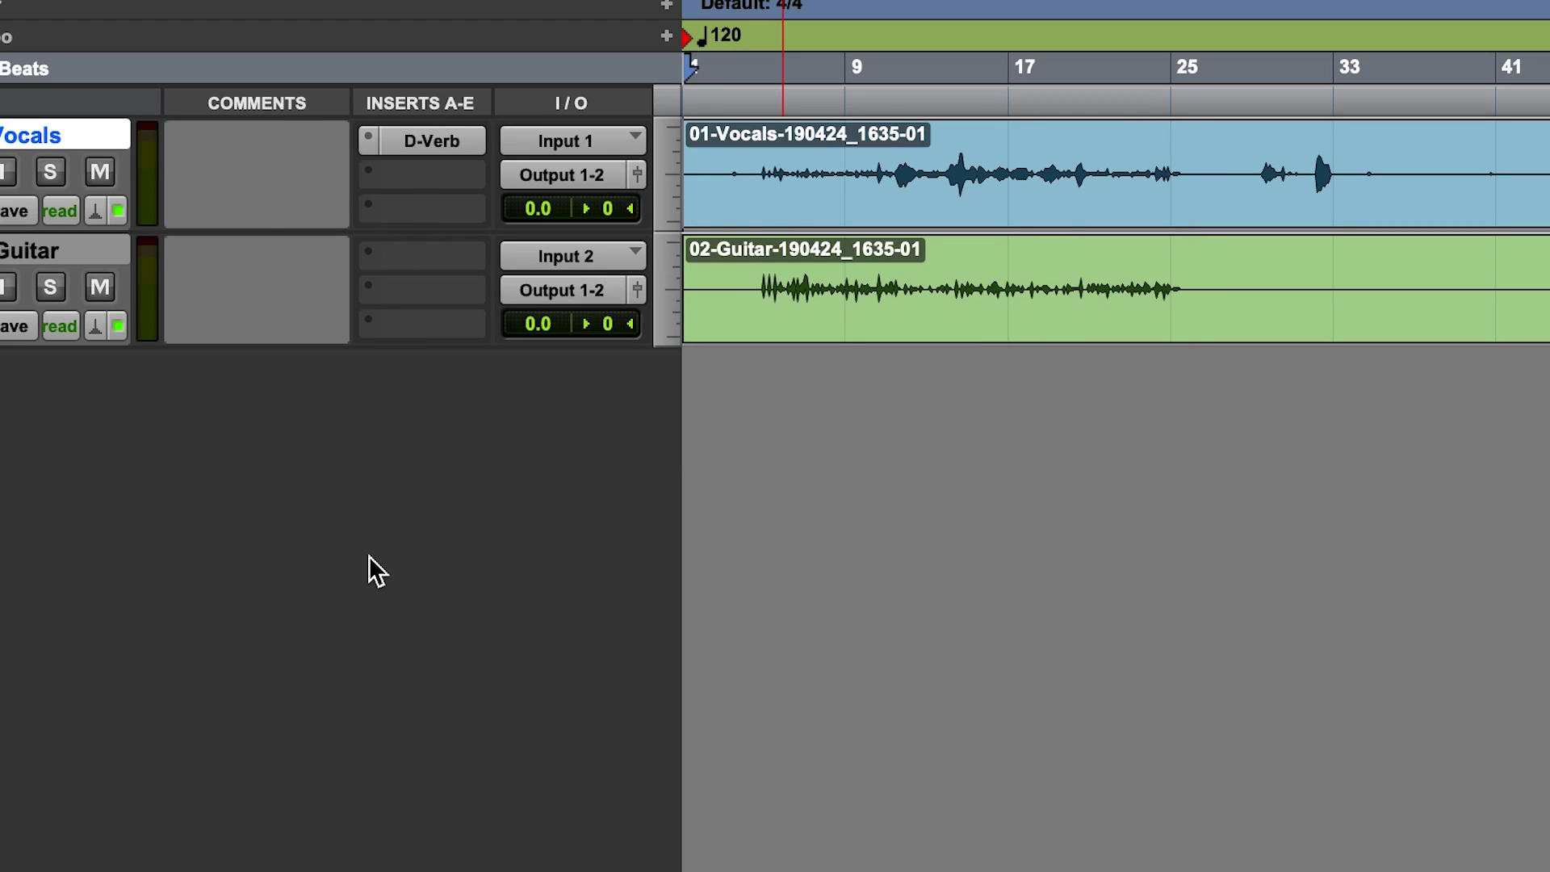
Reopen the D-Verb and bring the wet mix down to 51%
left_click(438, 148)
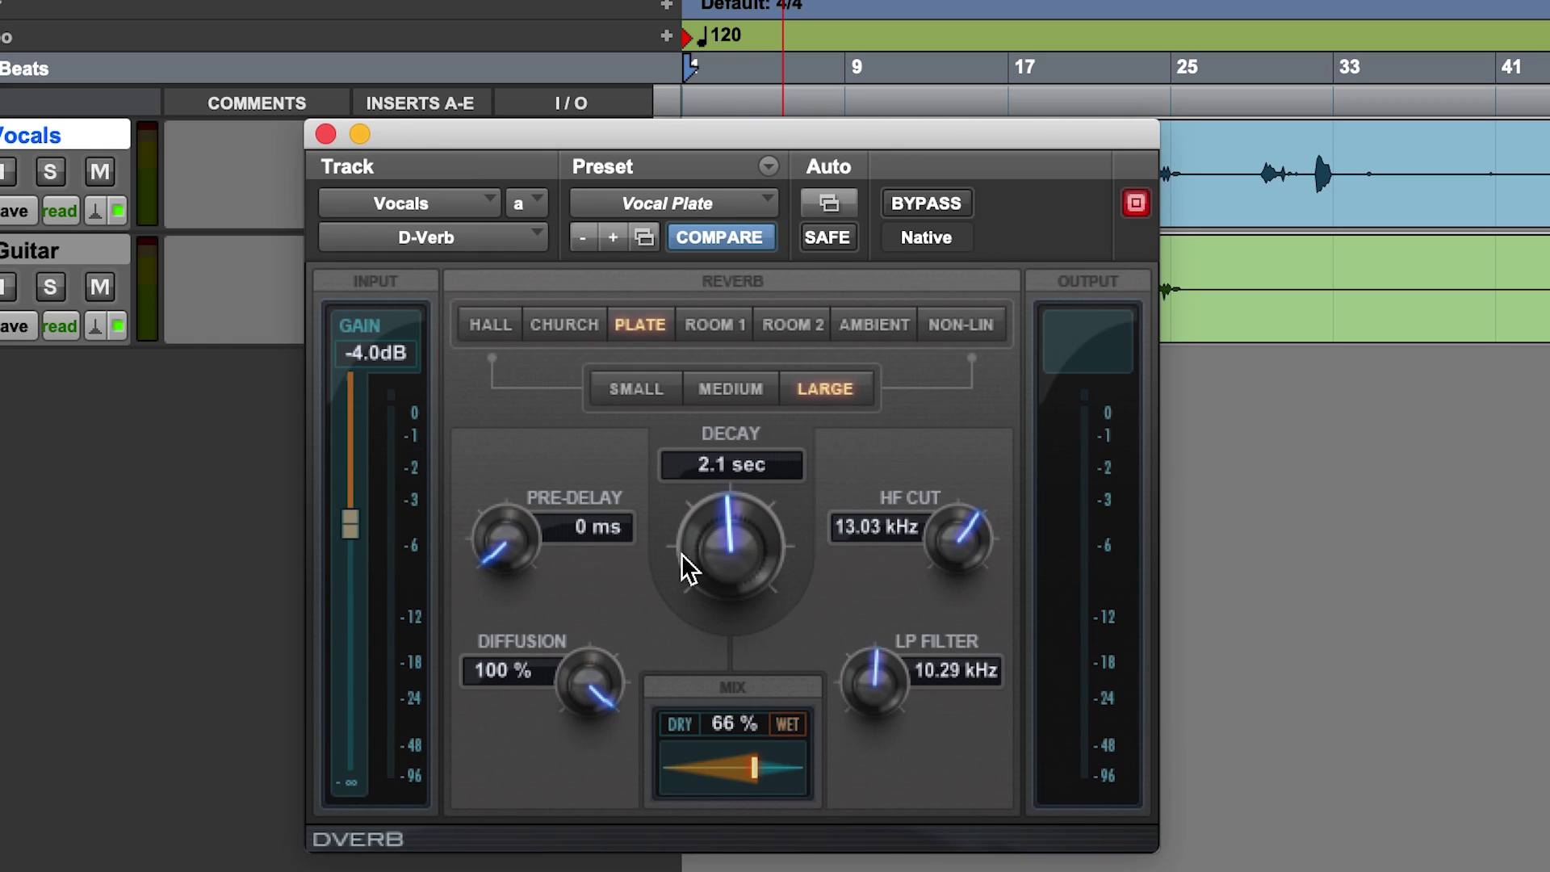
left_click_drag(755, 772, 737, 785)
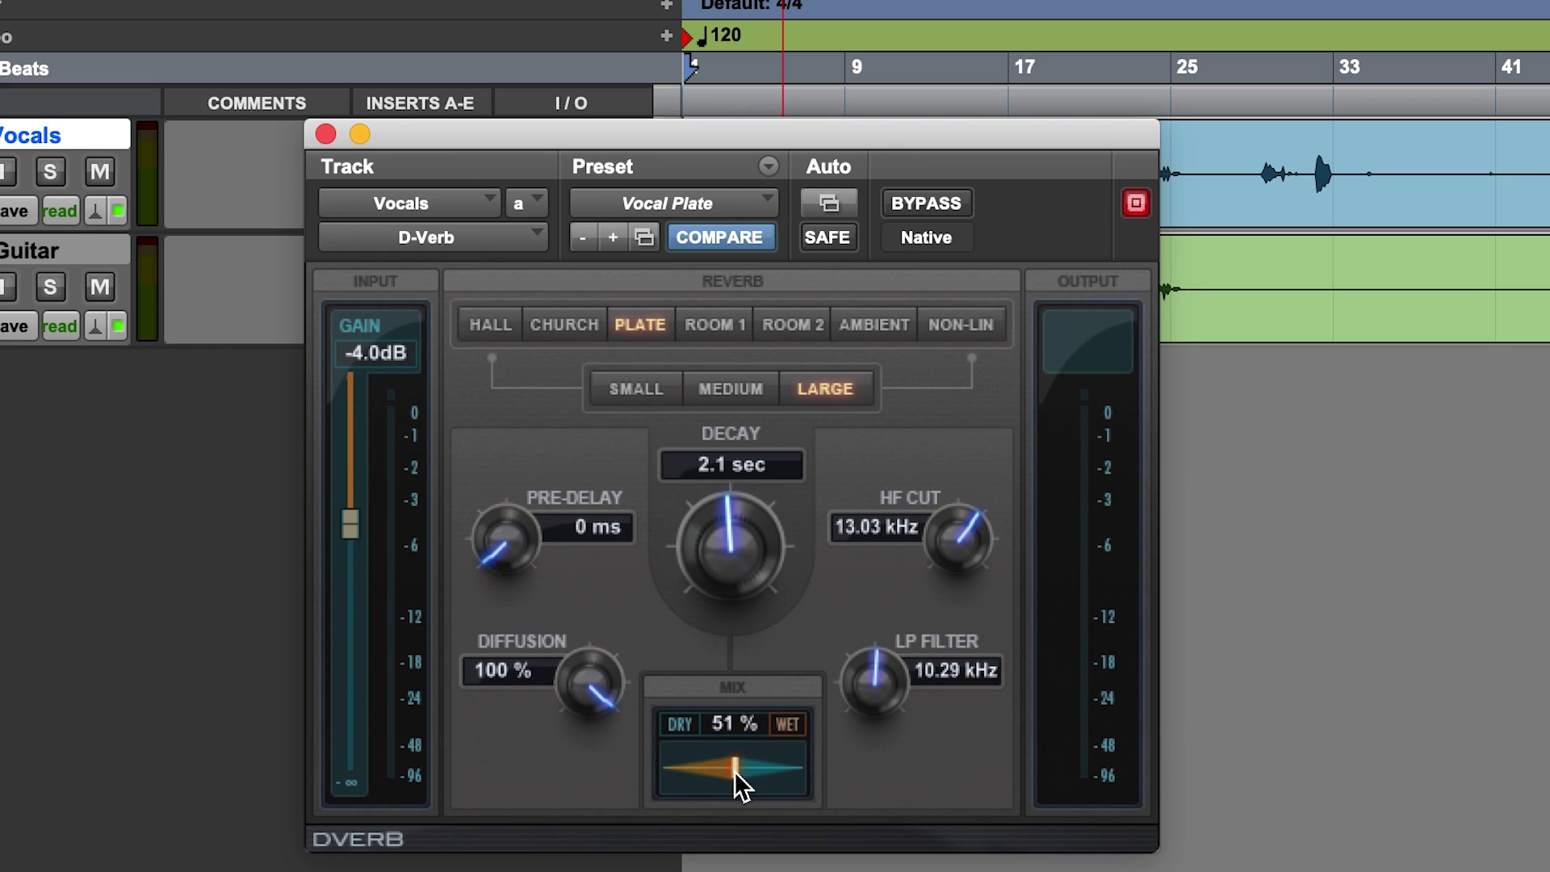
left_click(325, 134)
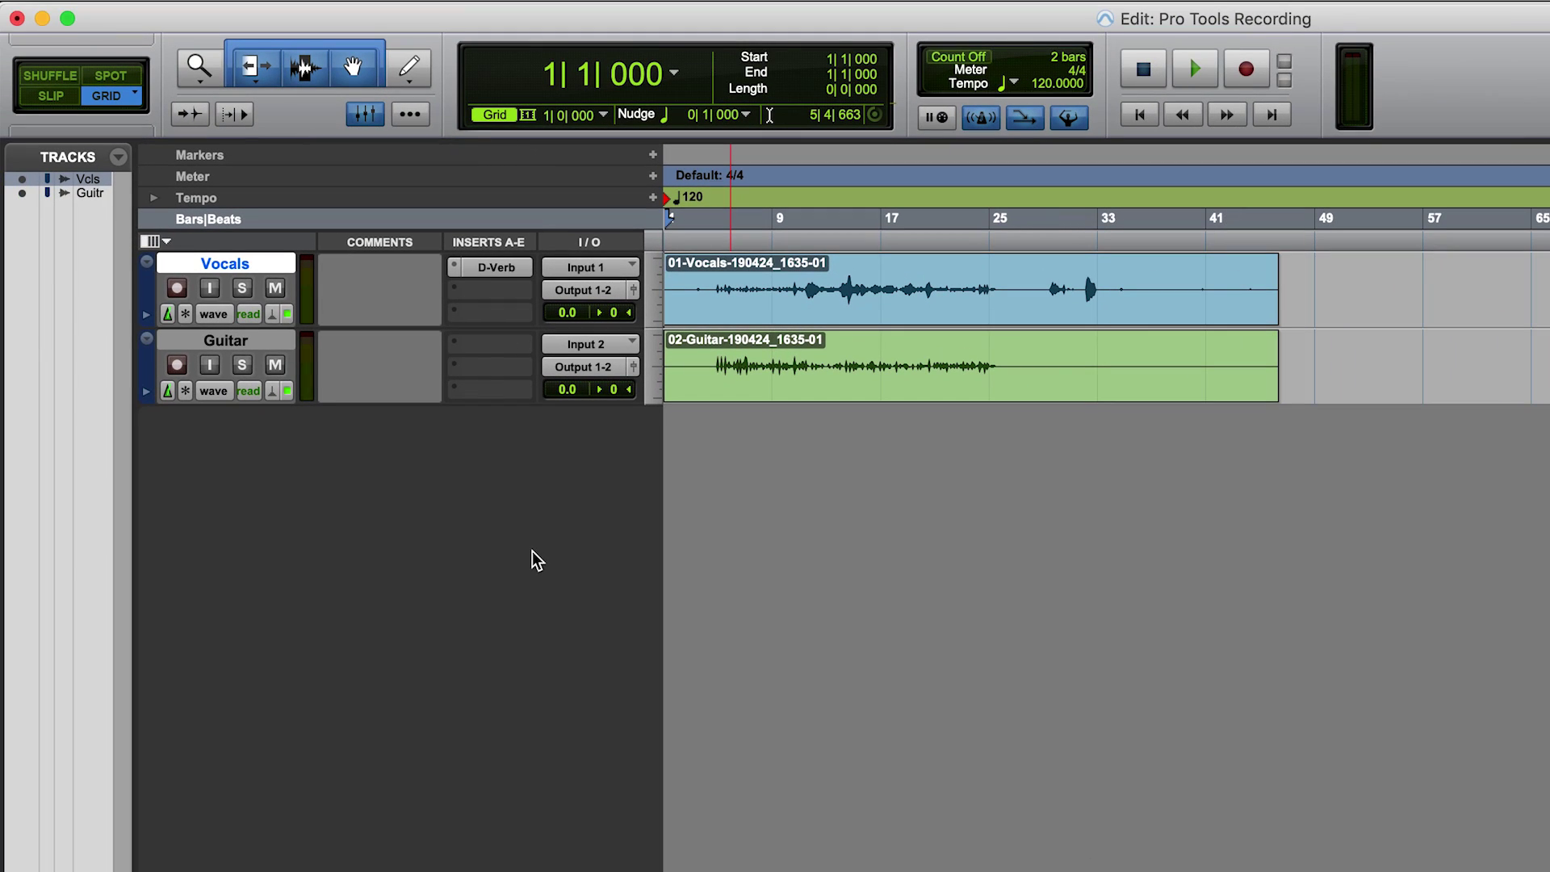
left_click(466, 291)
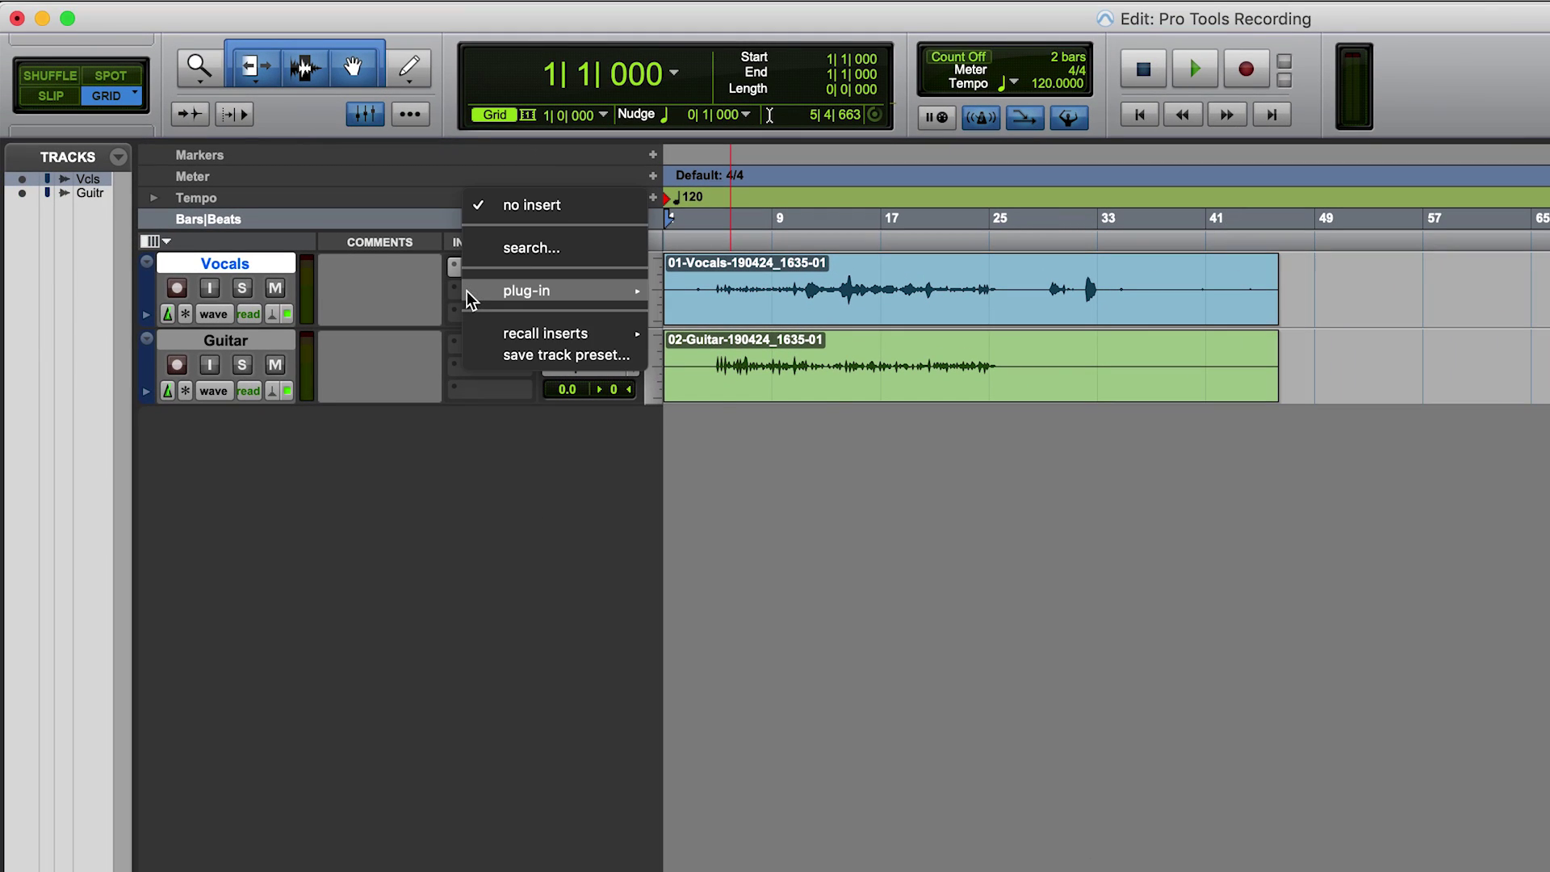
mouse_move(466, 290)
mouse_move(730, 302)
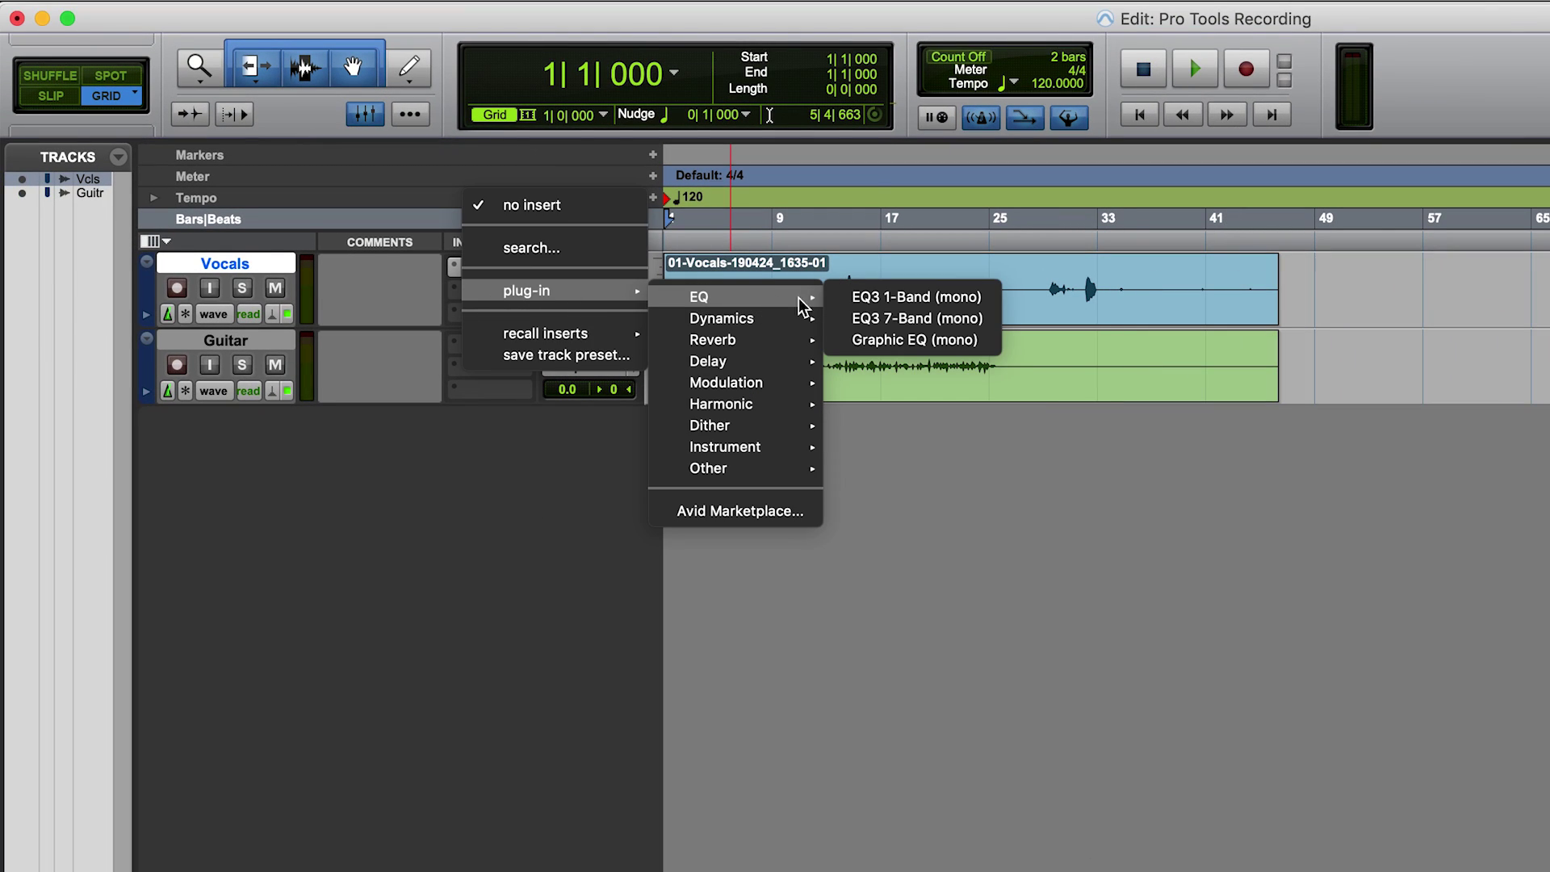
left_click(928, 318)
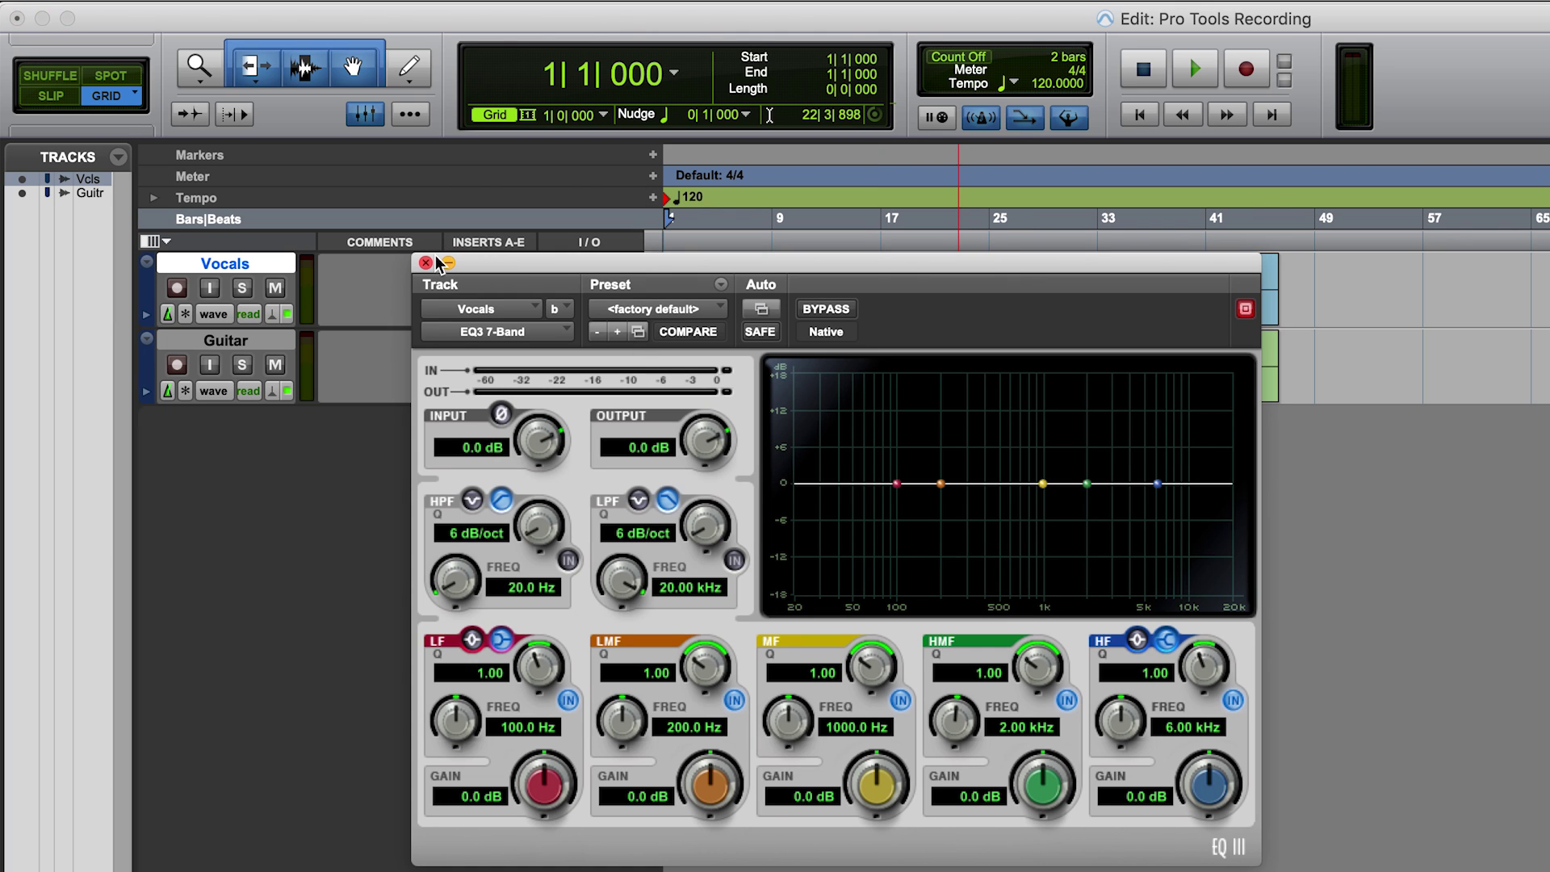
left_click(425, 263)
left_click(502, 291)
left_click(427, 264)
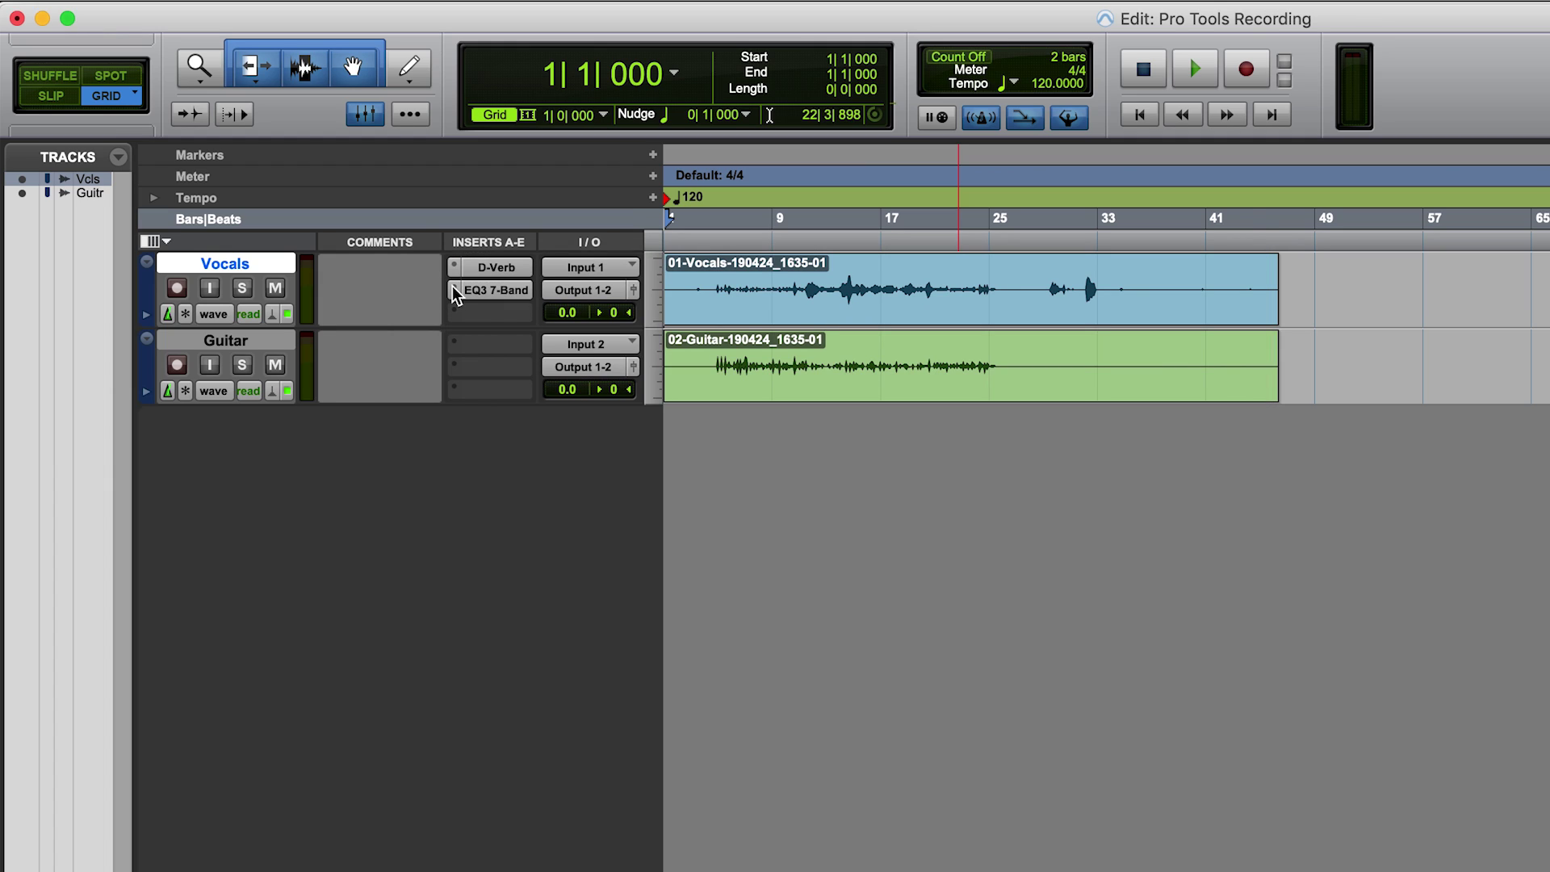
left_click(452, 288)
left_click(502, 205)
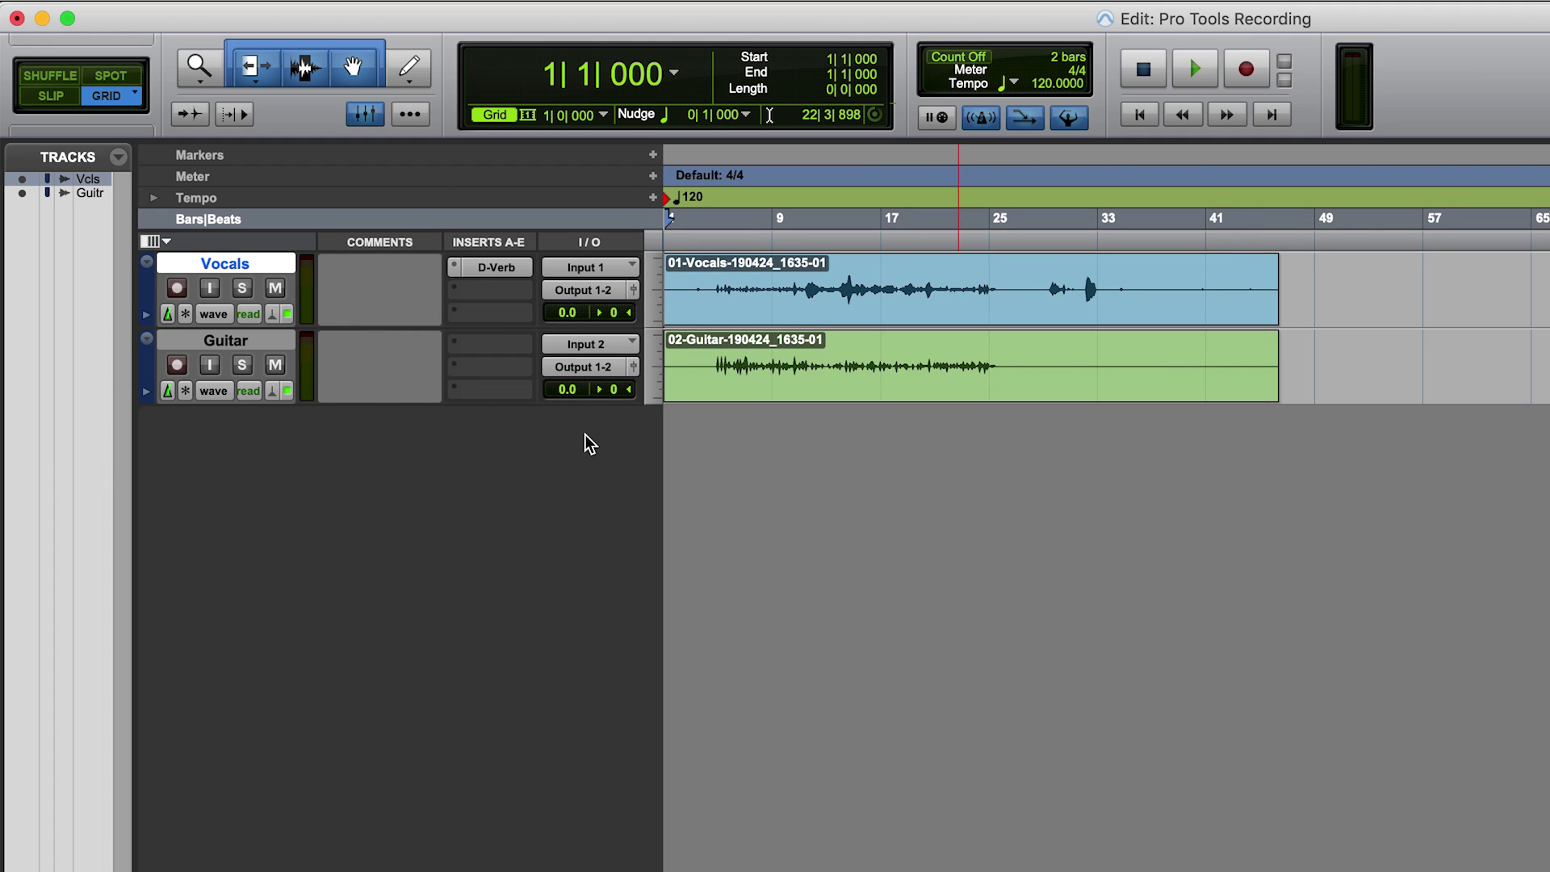